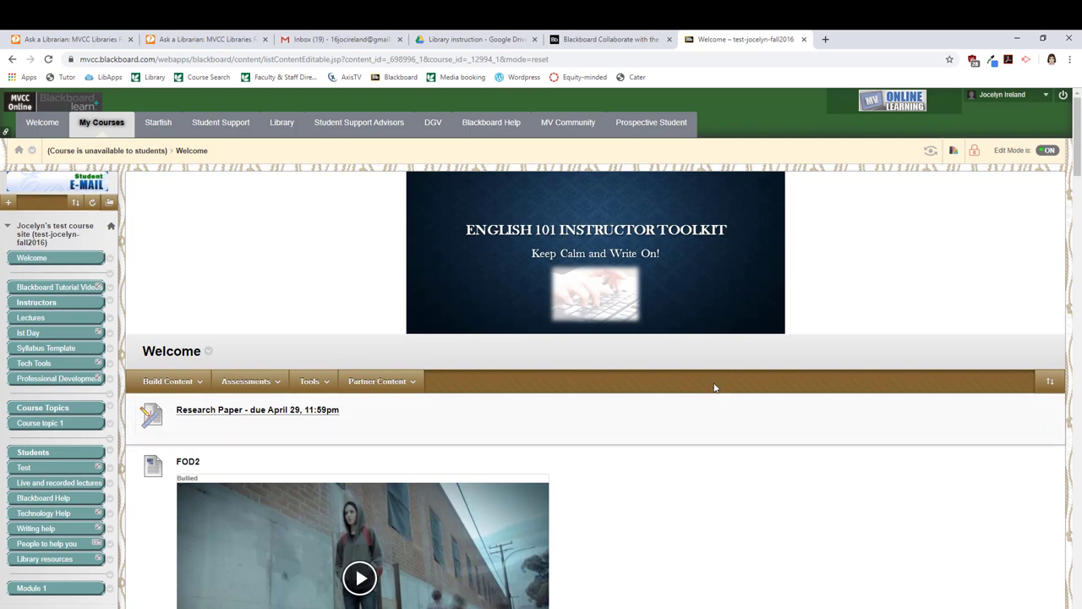
Step: Create a Blackboard Collaborate Ultra session named Lecture on Mitosis for 3/20/20, 2:20 PM to 3:20 PM, and save it
scroll(85, 369, down, 2)
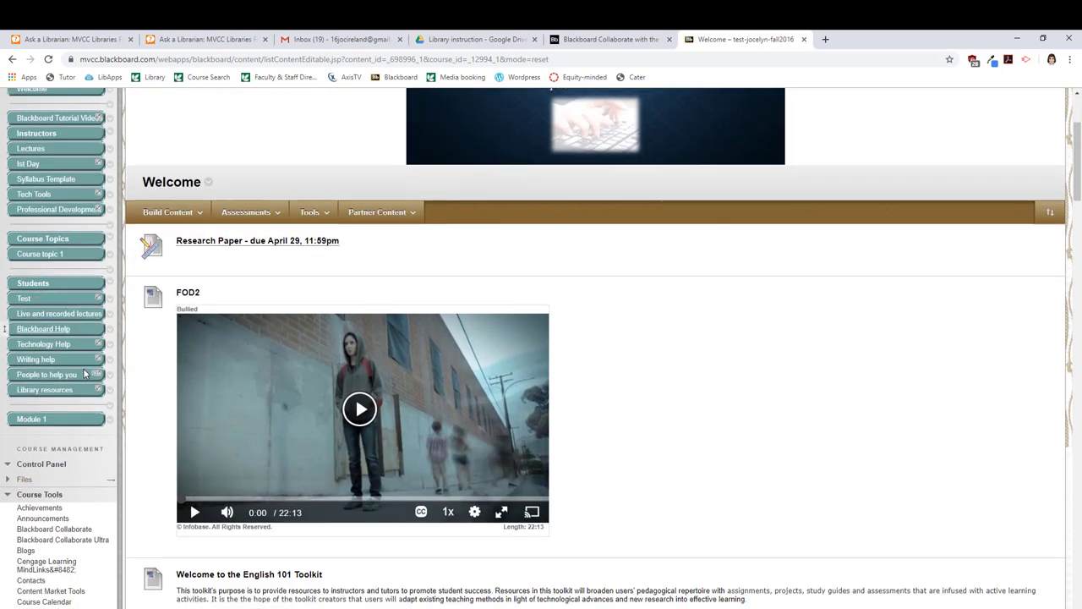
click(66, 542)
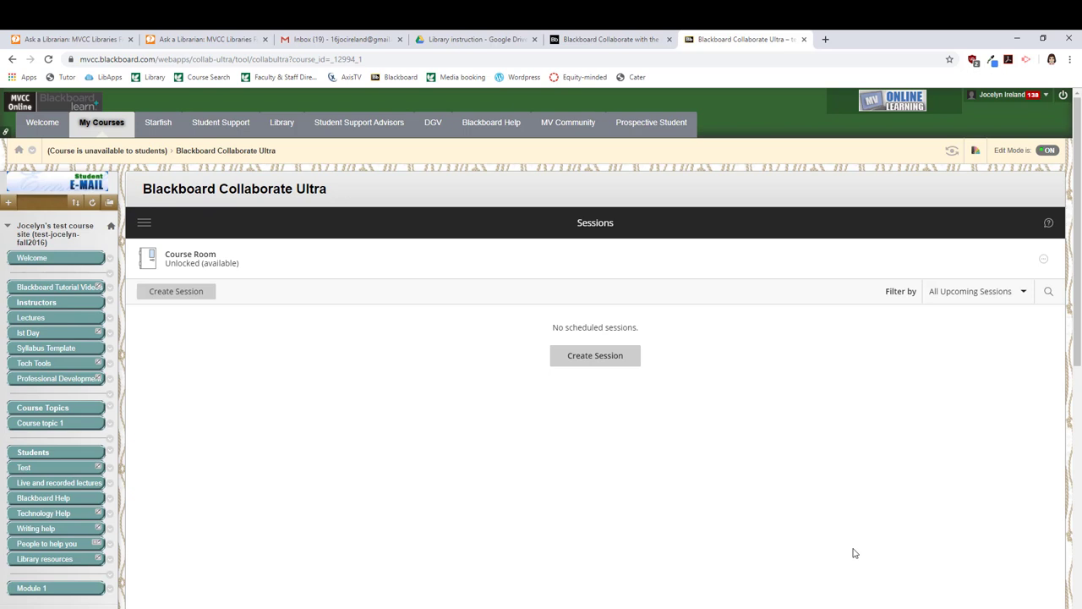
click(613, 356)
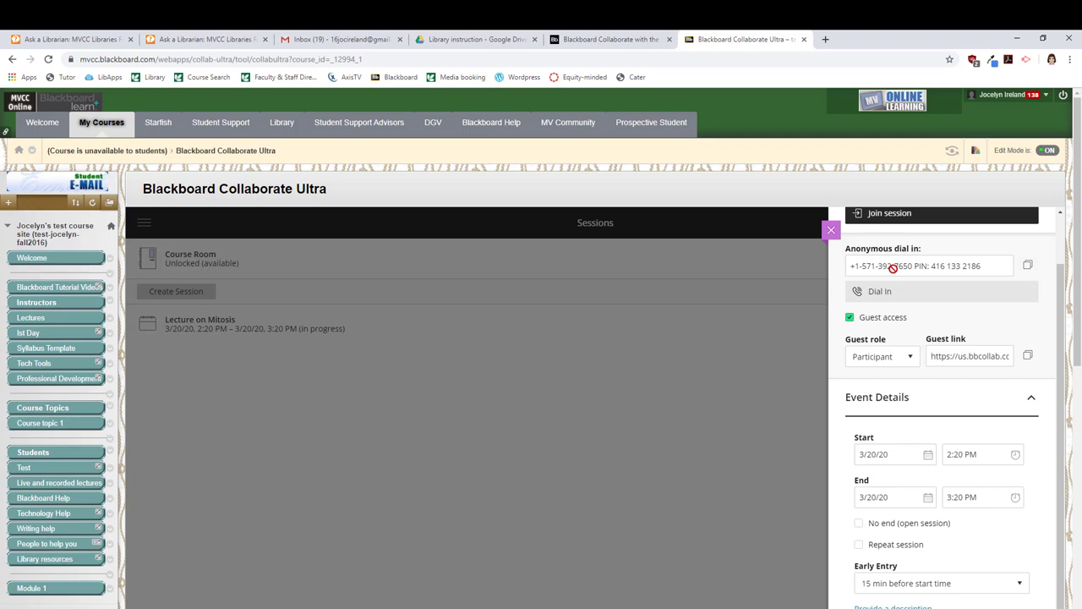
scroll(893, 268, down, 2)
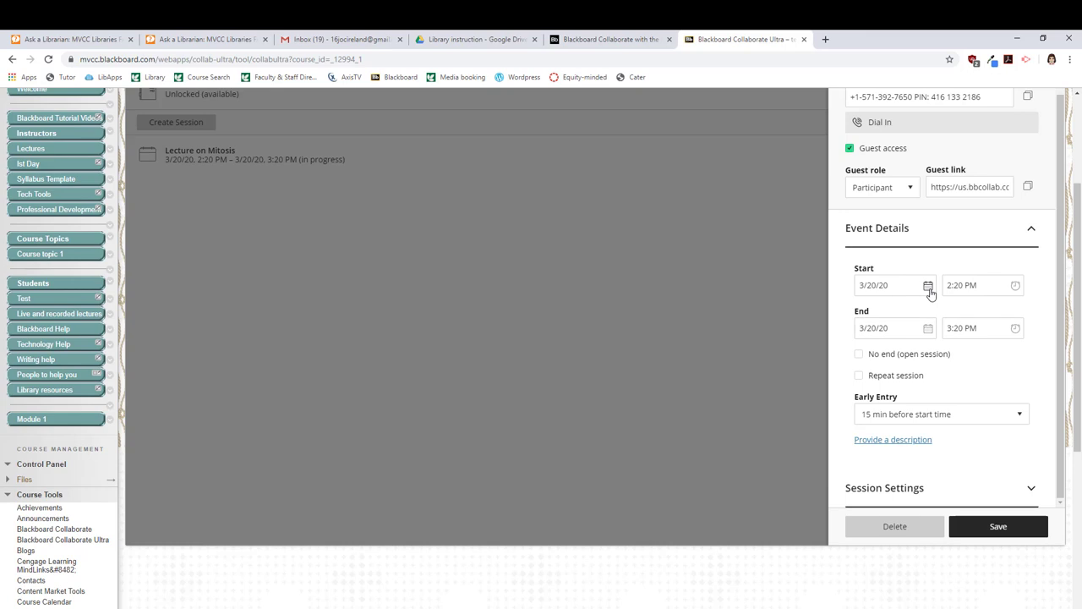
scroll(1006, 423, down, 2)
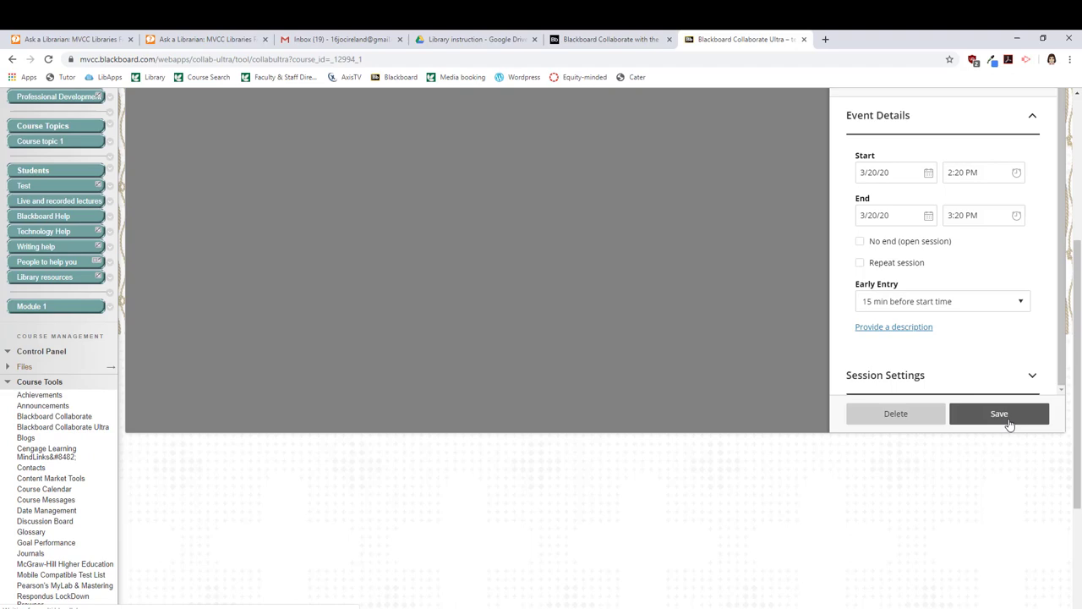
click(1008, 420)
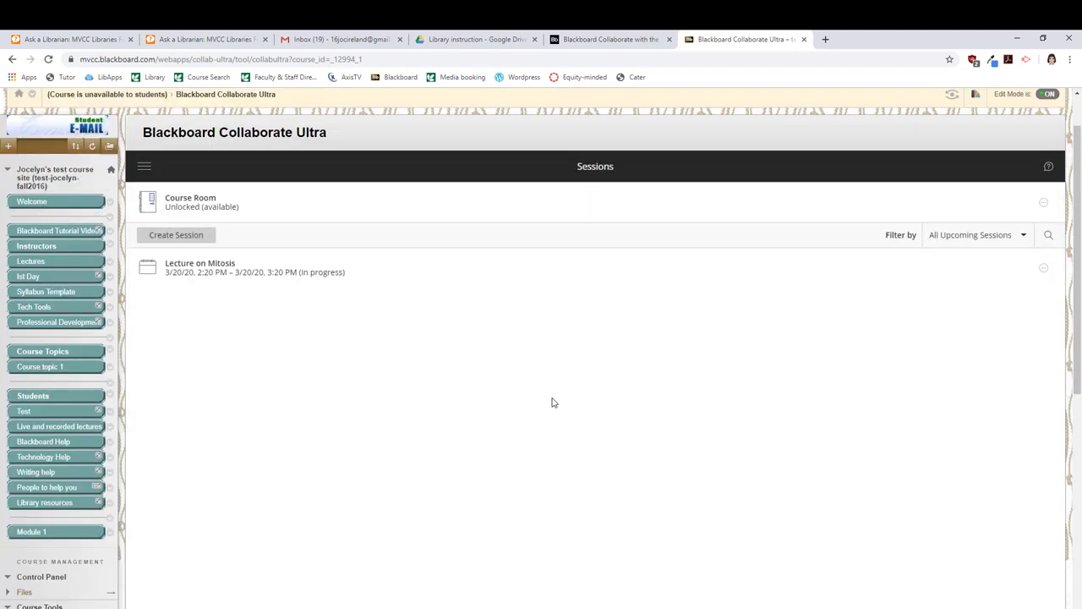
Step: Open the details of the Lecture on Mitosis session and join it
click(210, 272)
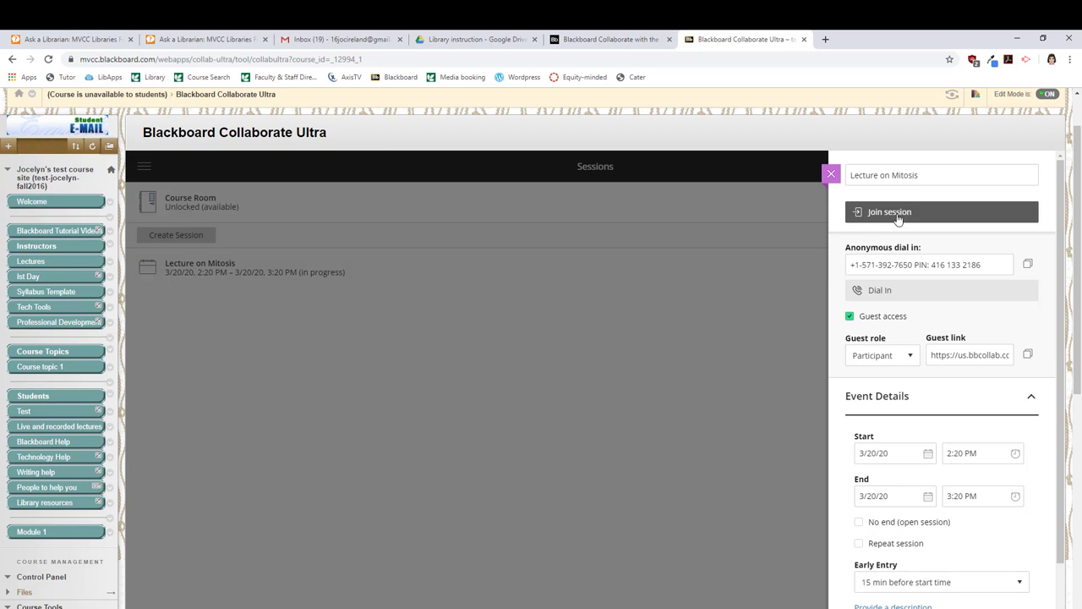
click(504, 387)
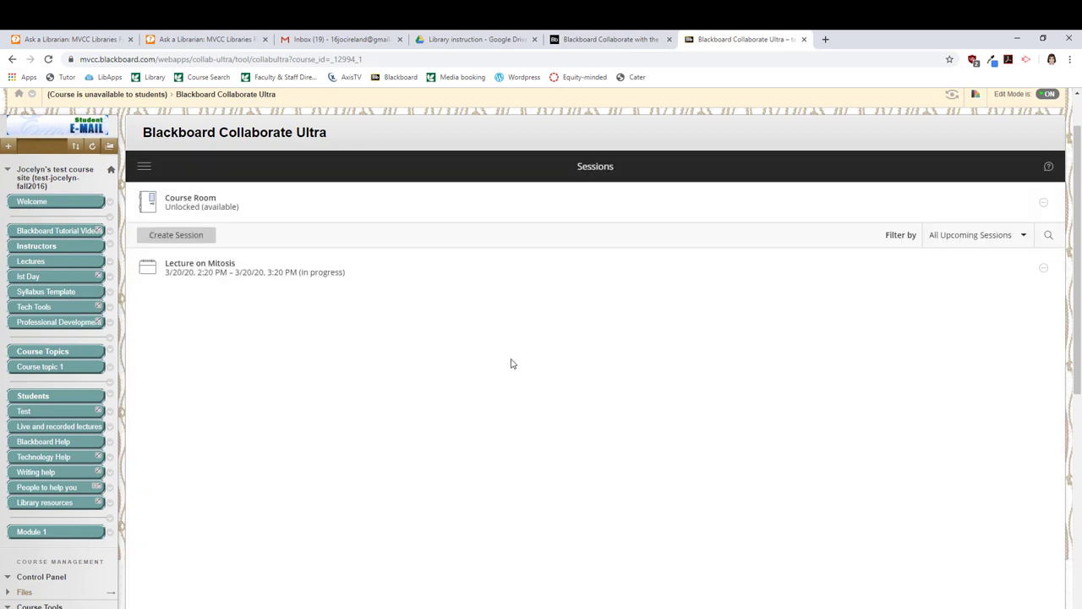
click(205, 275)
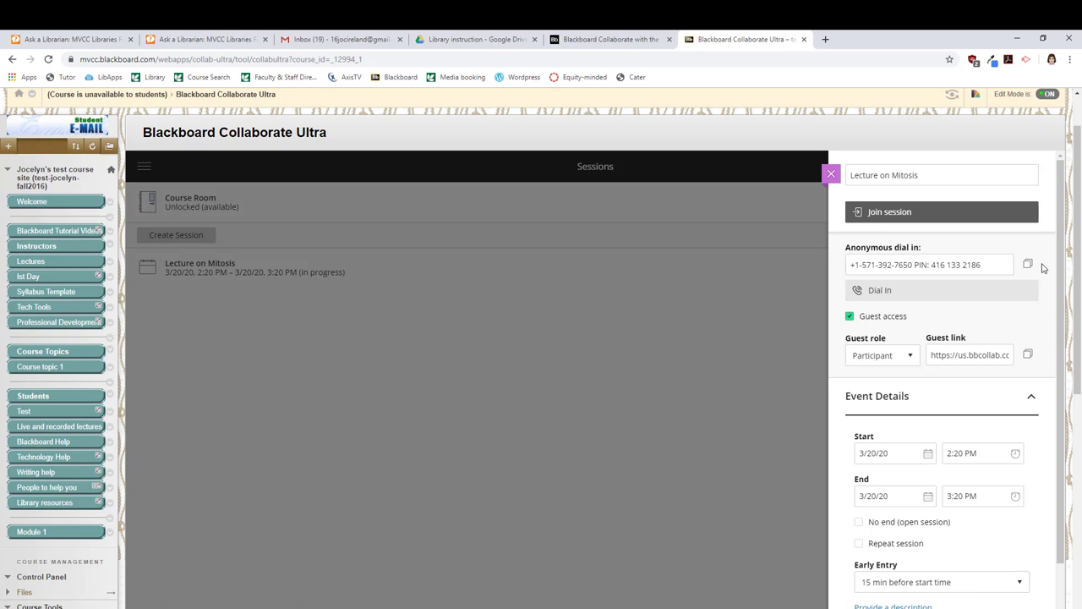
click(898, 221)
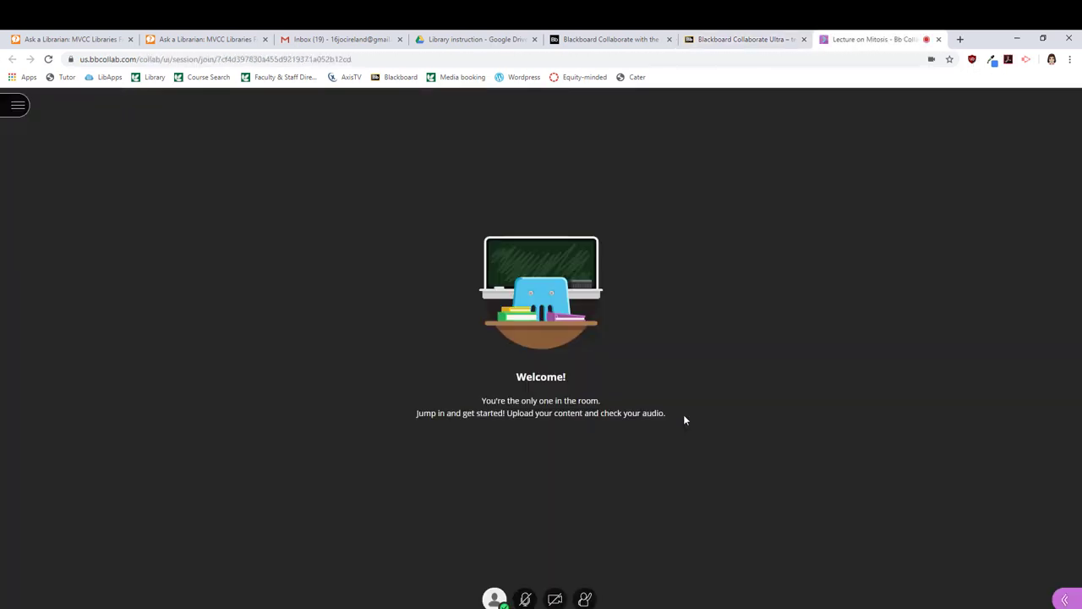
Step: Turn on the microphone and preview the camera video without sharing it
click(526, 599)
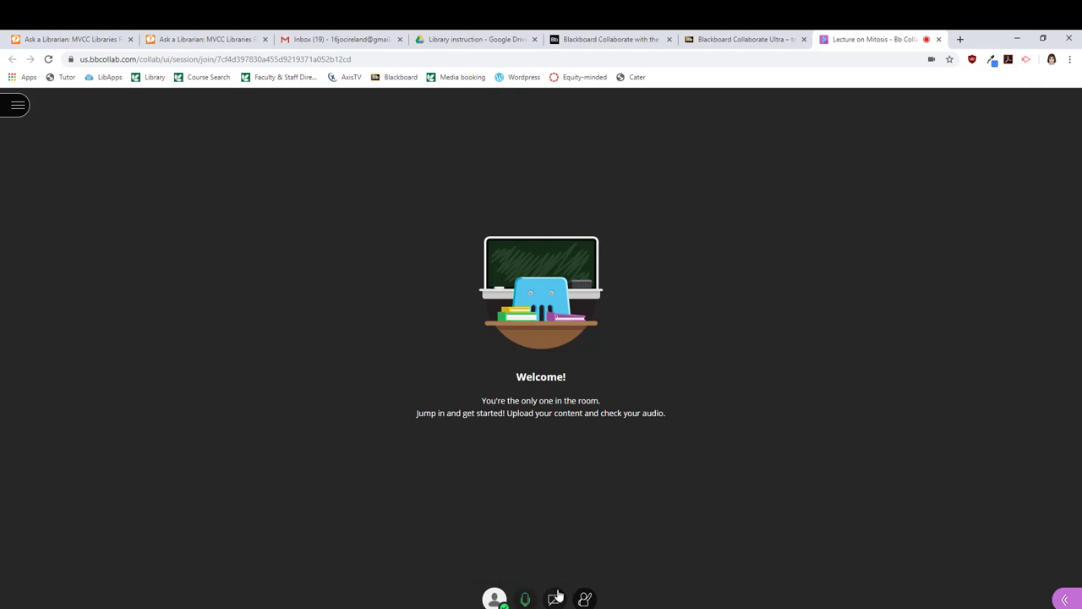
click(554, 599)
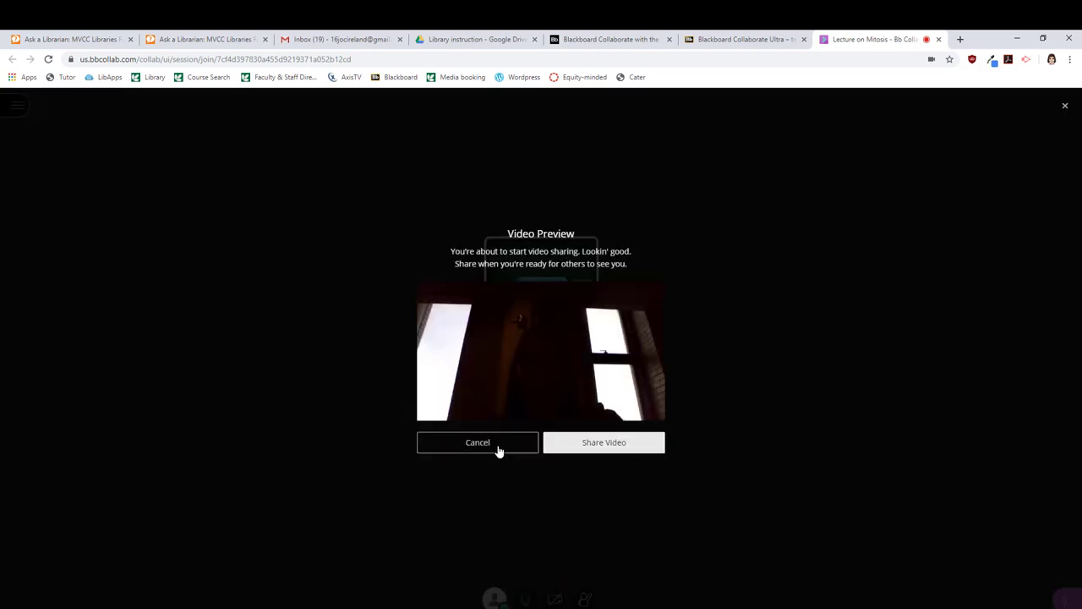
click(483, 444)
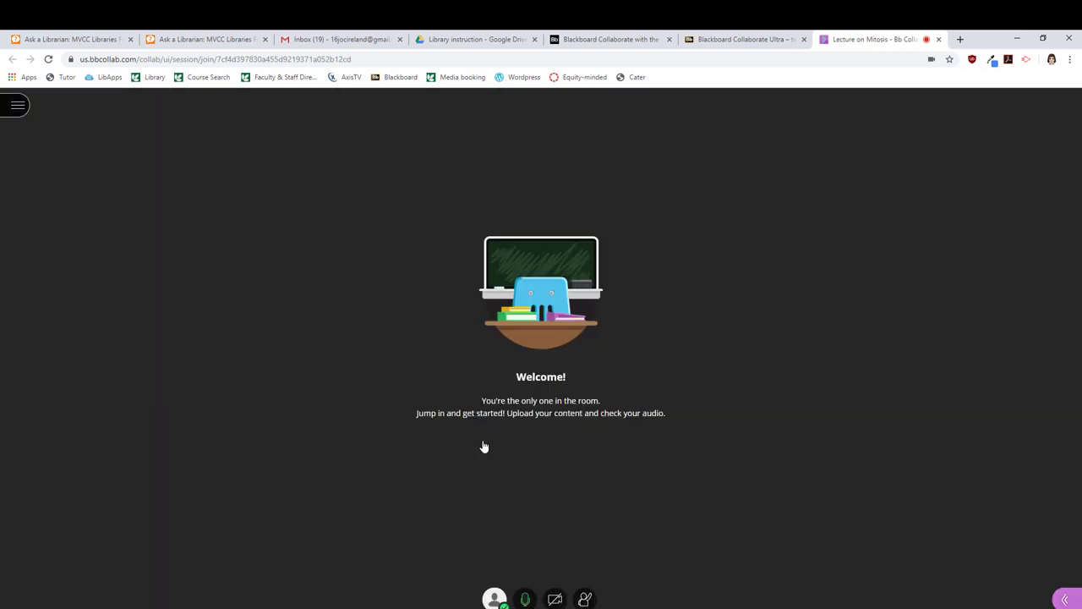
Step: Start recording the Lecture on Mitosis session
click(17, 107)
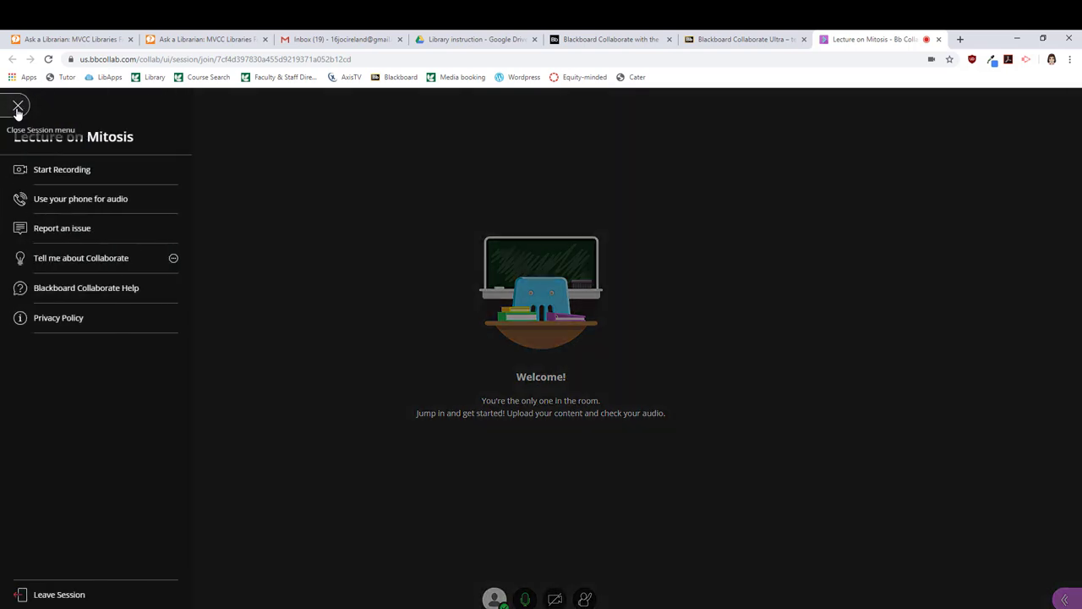
click(65, 173)
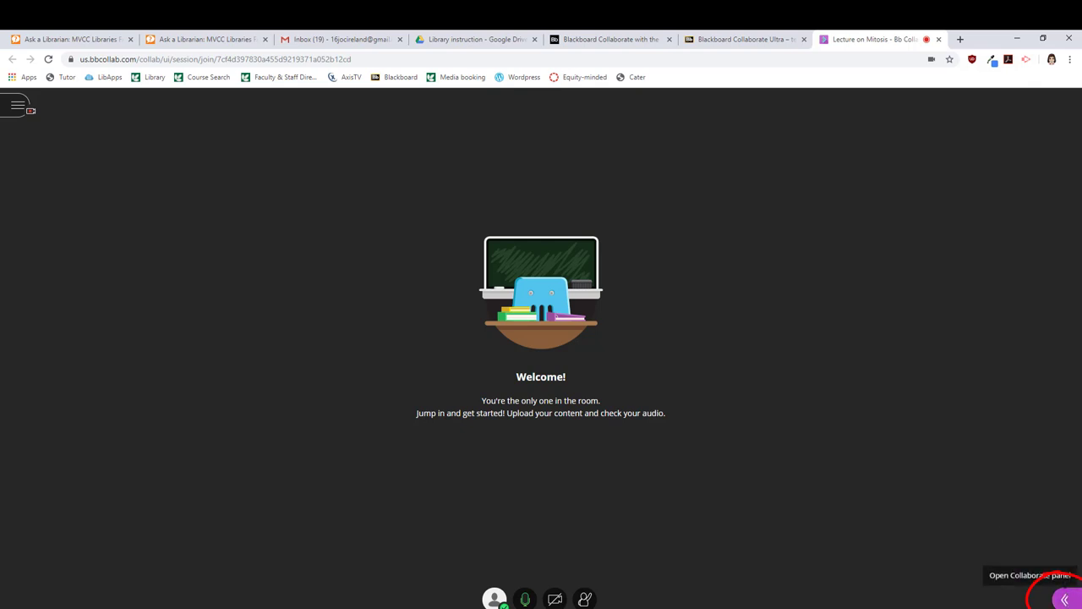
Step: Share a blank whiteboard with the session
click(1065, 599)
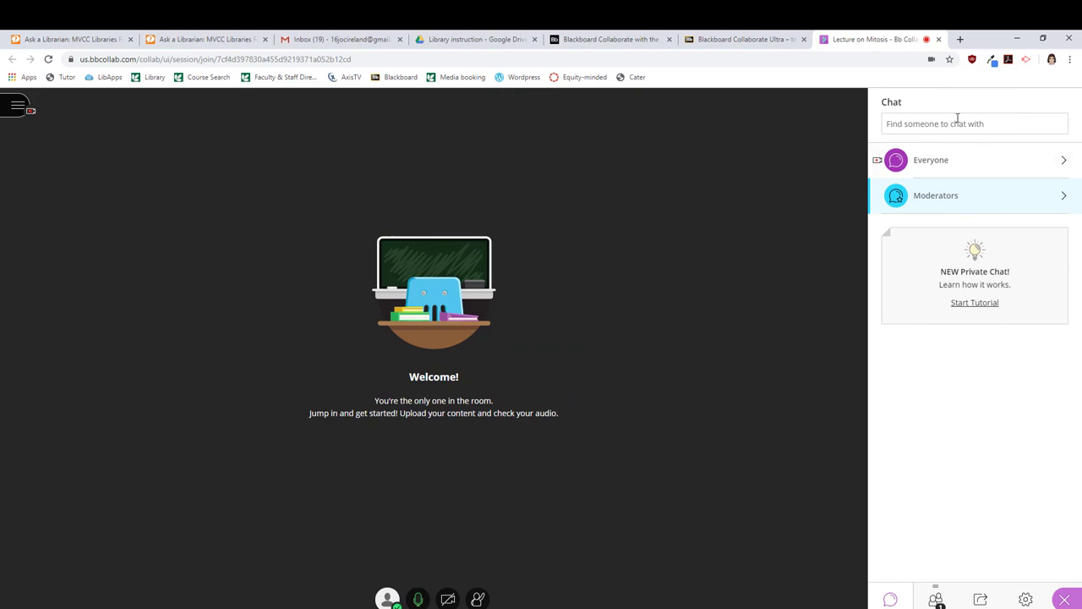
click(981, 598)
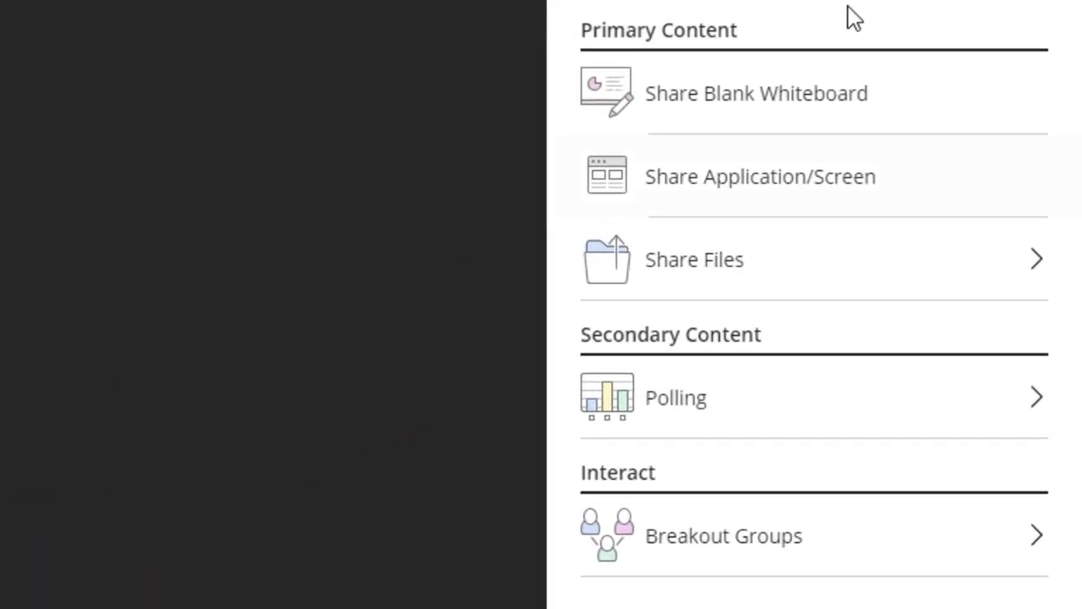
click(748, 95)
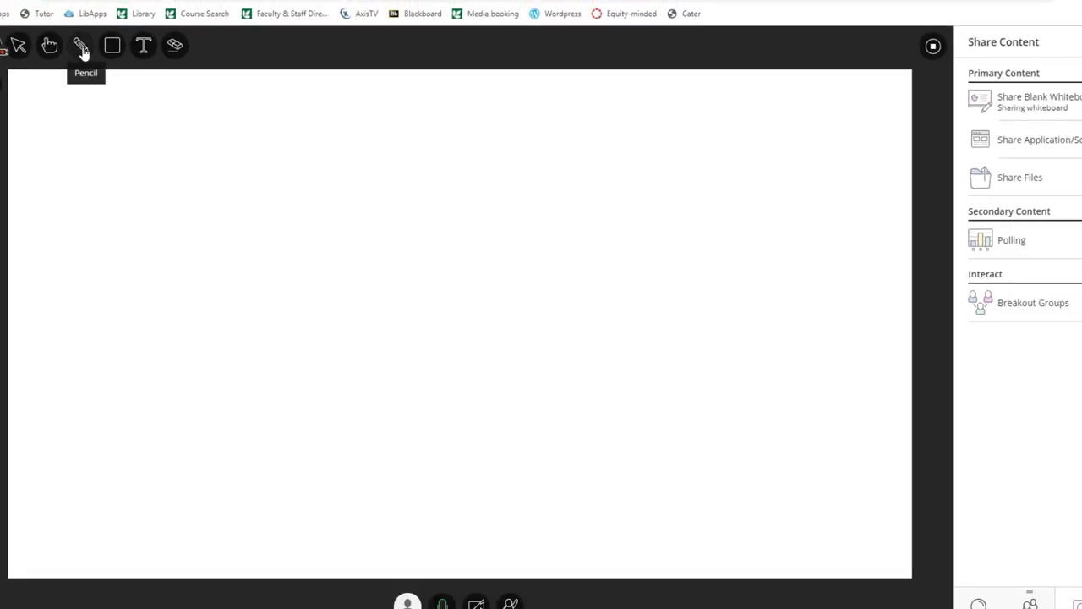
Step: Draw an L-shaped pair of axes and a descending curve inside them on the whiteboard with a red pencil
click(82, 51)
click(206, 49)
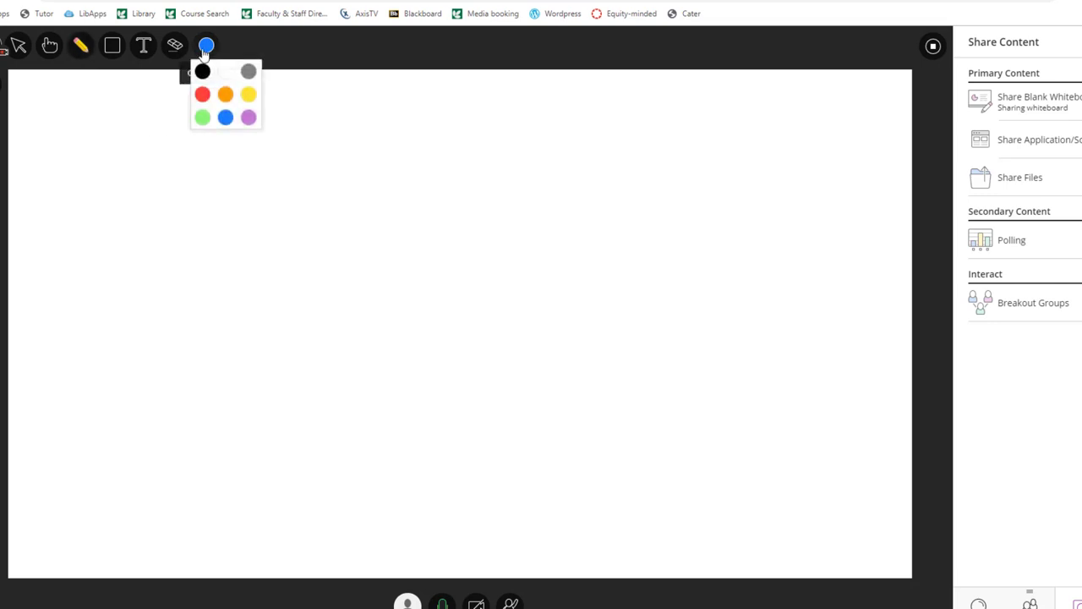
click(203, 94)
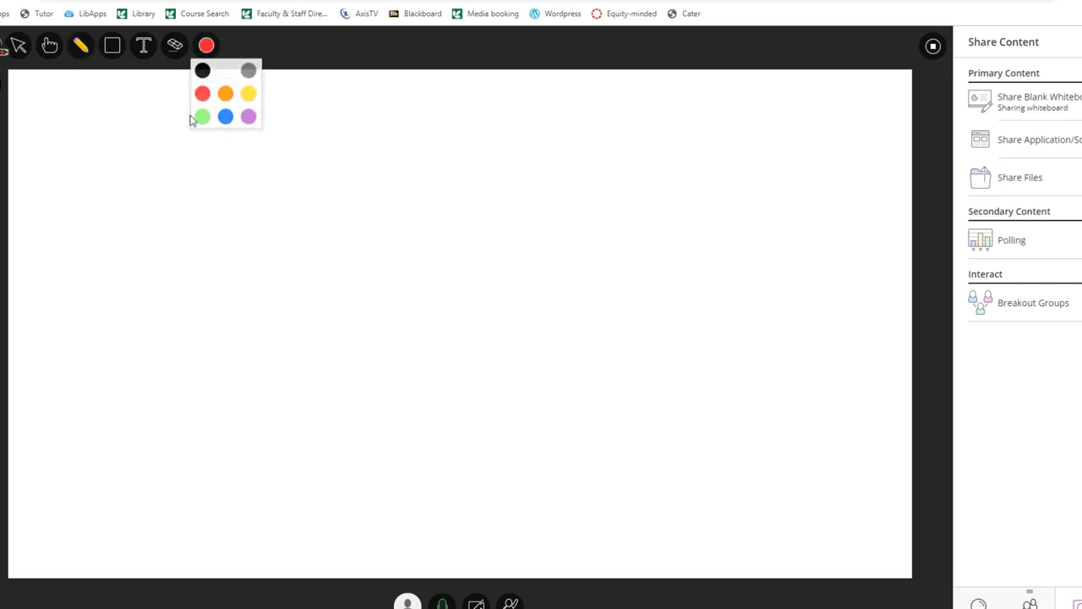
mouse_move(67, 106)
mouse_down()
mouse_move(77, 304)
mouse_move(397, 352)
mouse_up()
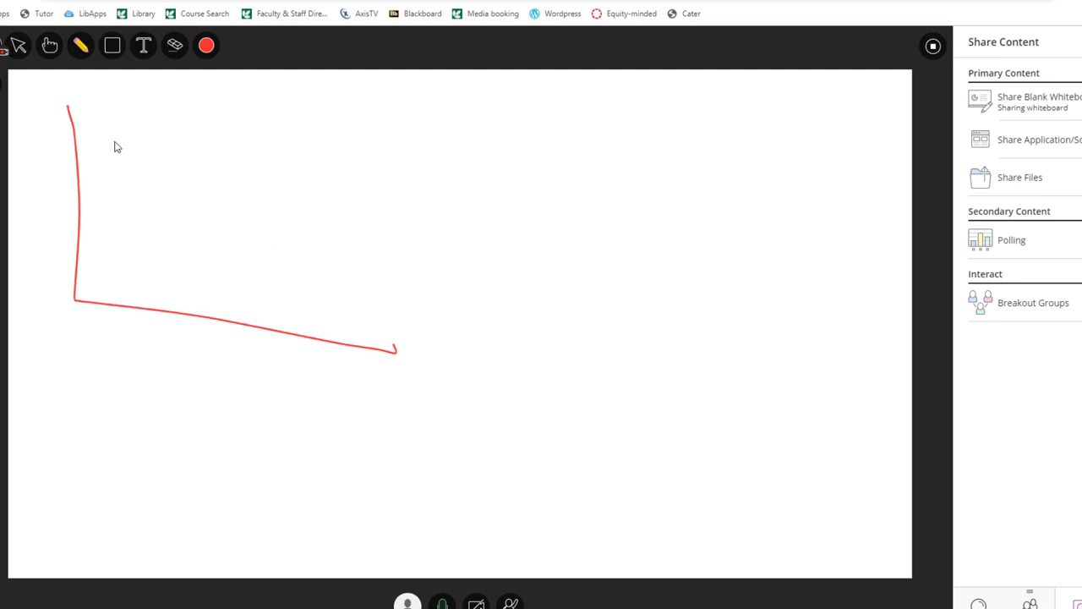
mouse_move(118, 126)
mouse_down()
mouse_move(111, 198)
mouse_move(270, 291)
mouse_up()
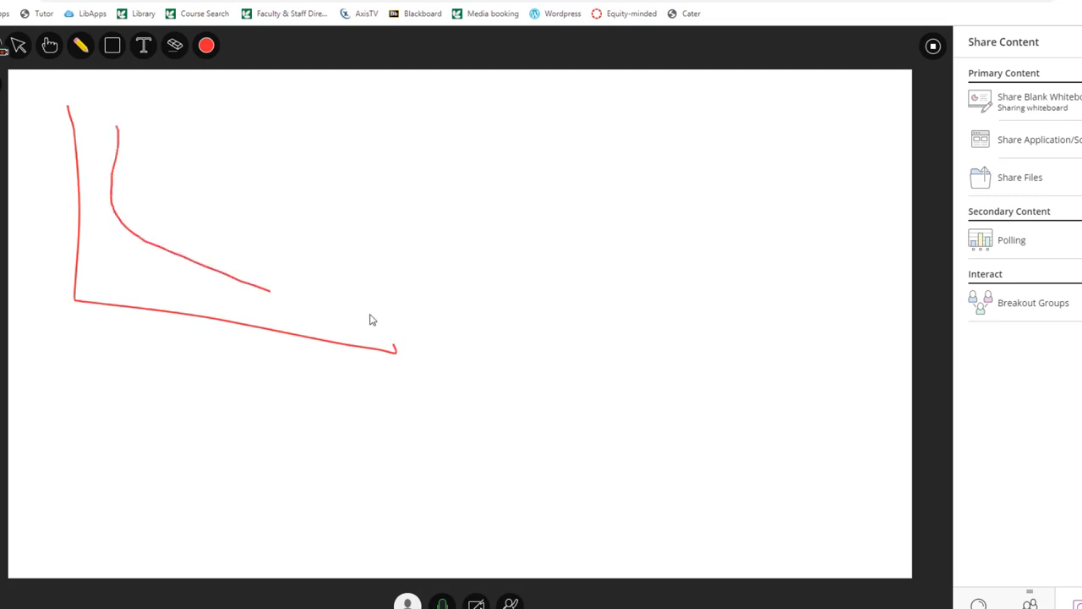
drag(370, 320, 366, 314)
Step: Handwrite an X below the corner of the axes and a Y beside the upper end of the vertical axis
mouse_move(77, 308)
mouse_down()
mouse_move(55, 344)
mouse_move(88, 357)
mouse_up()
drag(37, 105, 52, 118)
drag(61, 100, 43, 137)
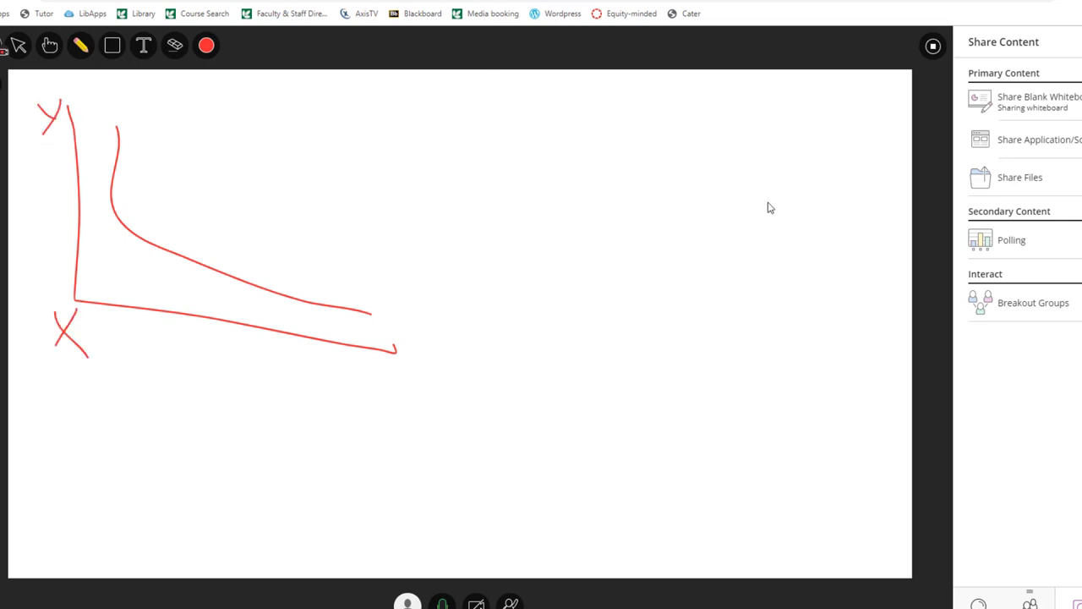
Step: Add the sample text "akjshdkjahd" near the upper-left corner of the cleared whiteboard with the text tool
click(143, 47)
click(74, 119)
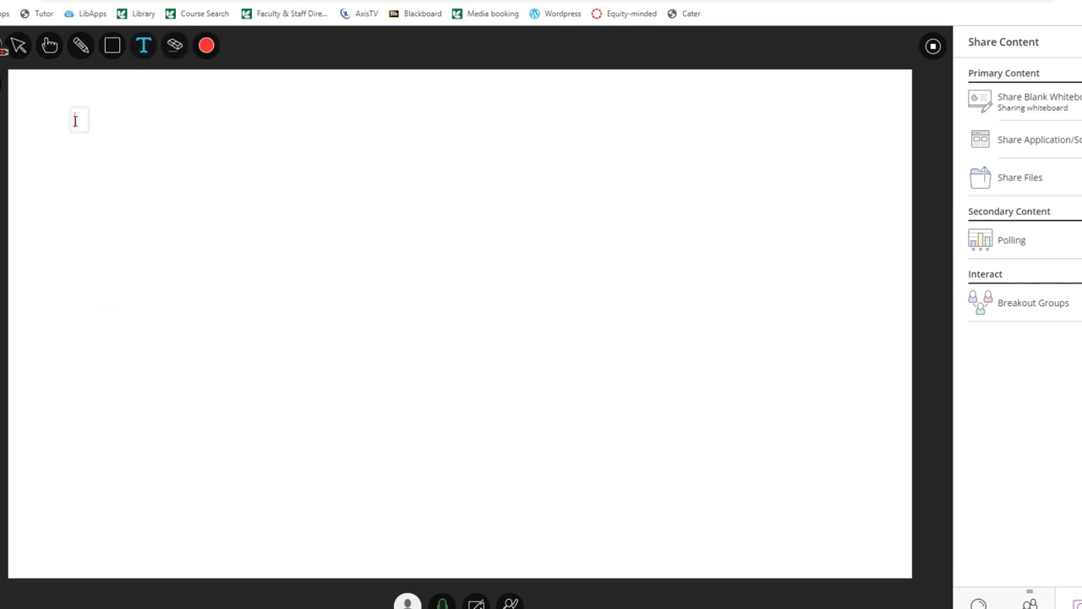
text(akjshdkjahd)
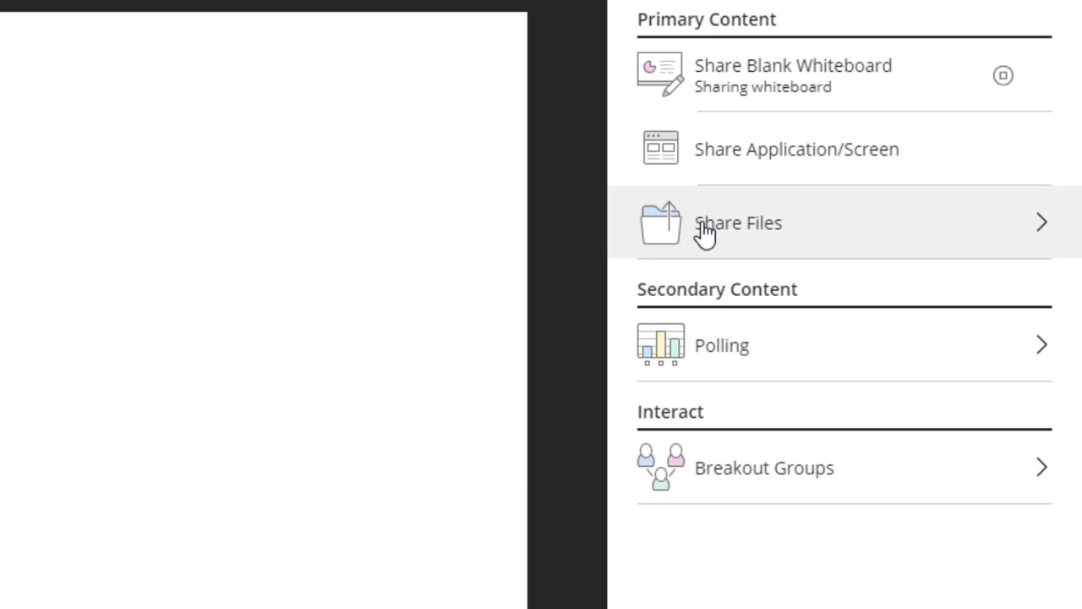
Step: Add the STEM meeting video slides file from Documents to the shared files and start sharing its first slide, Video creation options
click(703, 234)
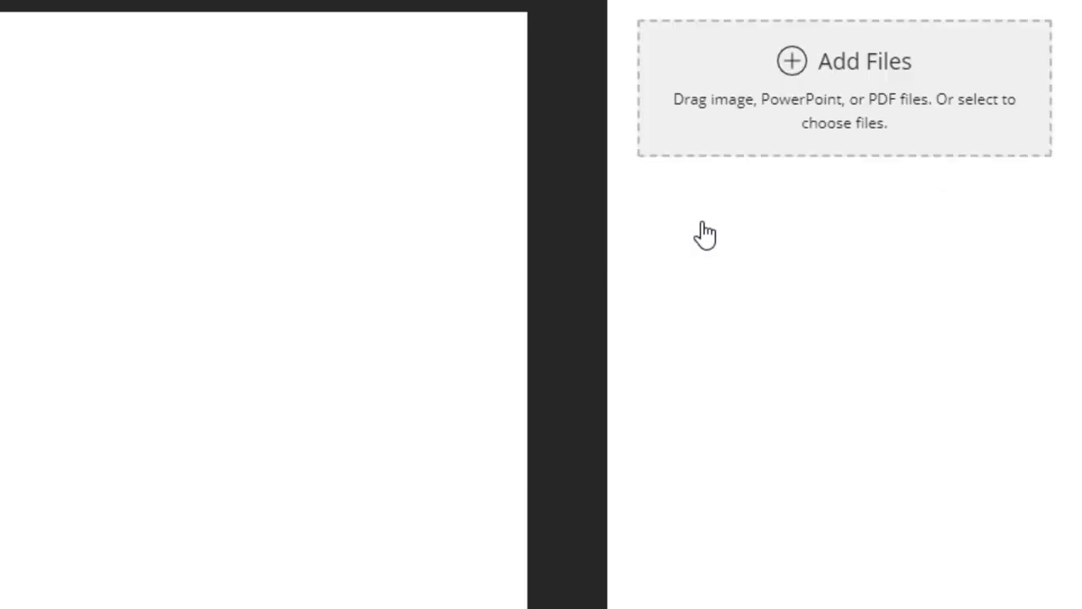
click(799, 75)
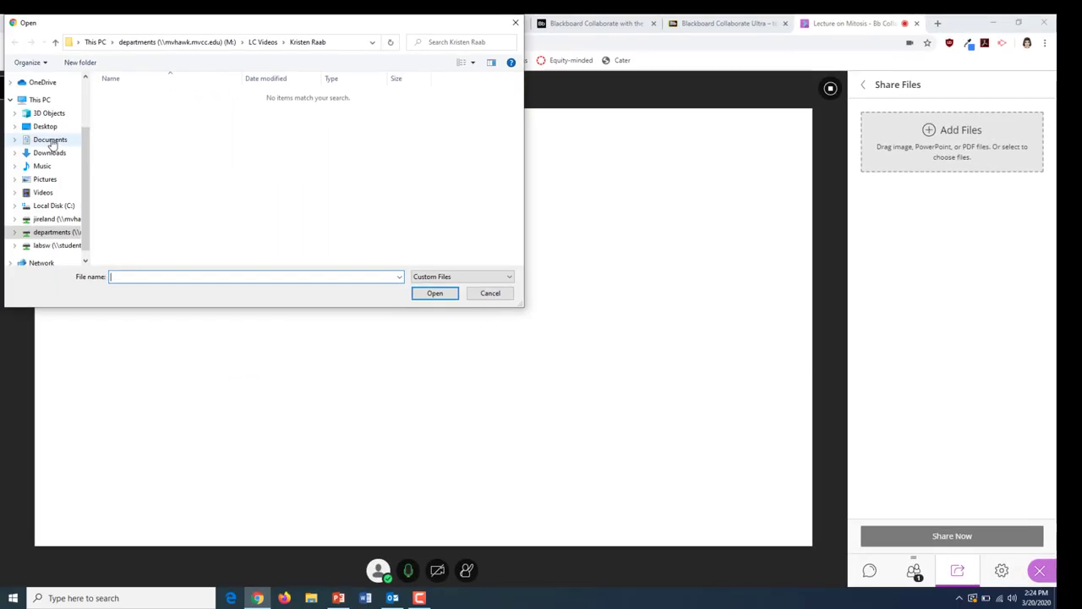
click(50, 140)
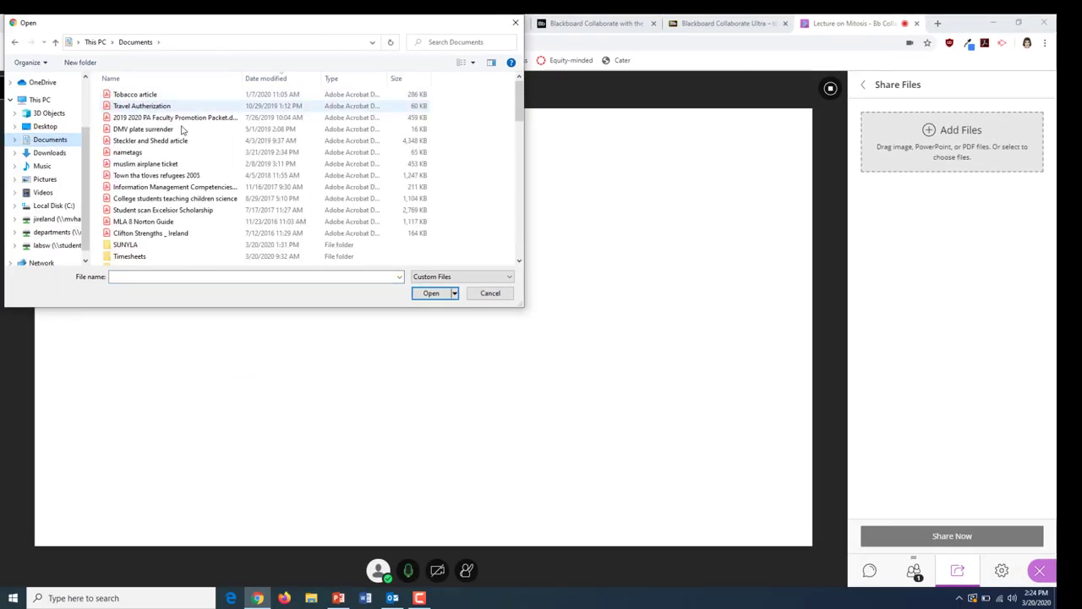
scroll(266, 181, down, 3)
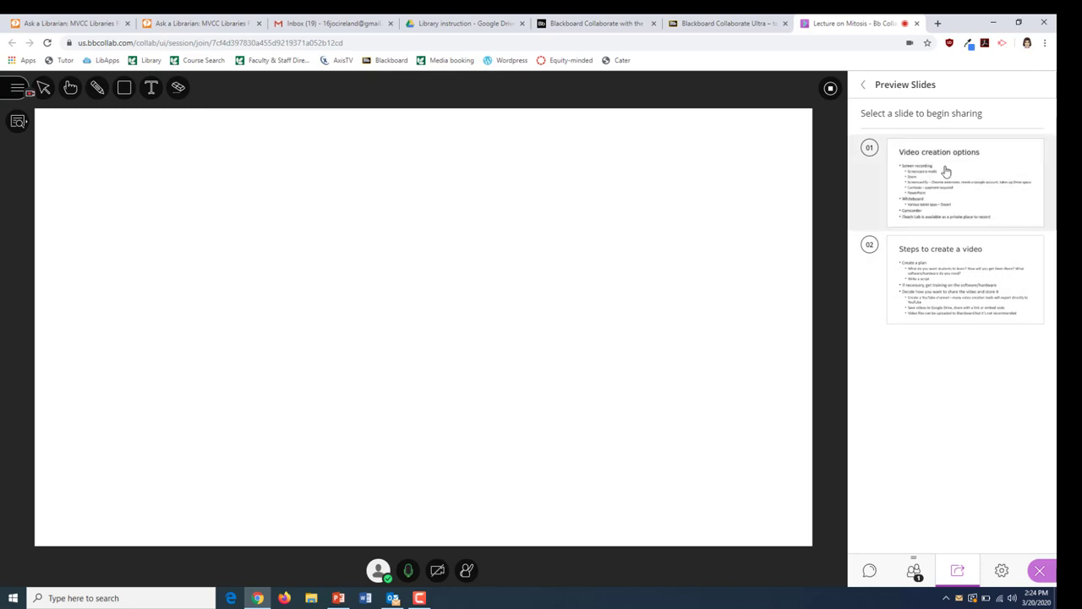
click(942, 180)
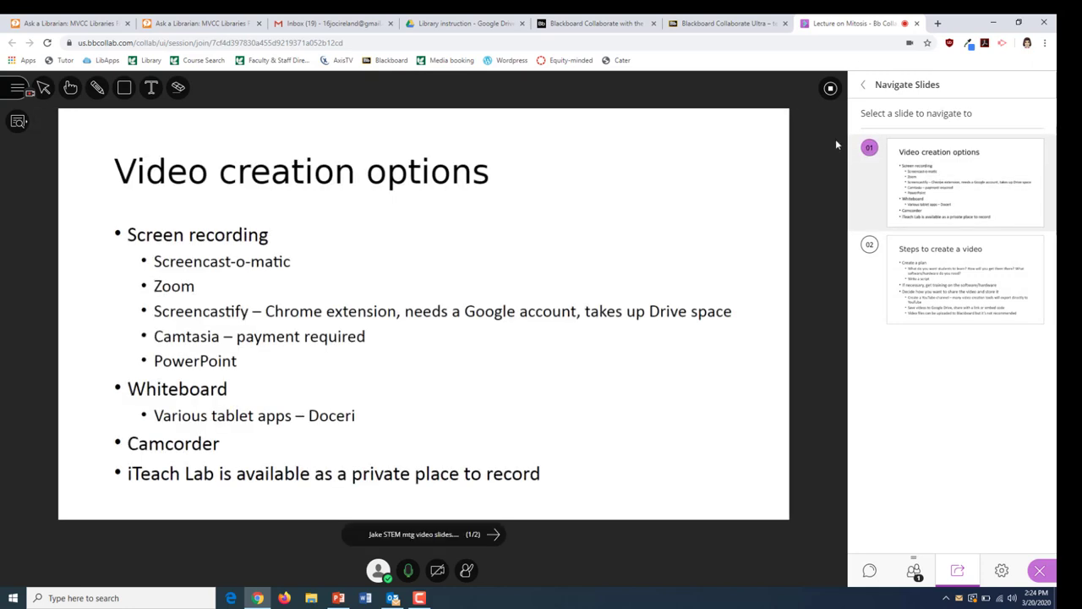
Step: Show the second slide, Steps to create a video, and return to the first slide, Video creation options
click(944, 294)
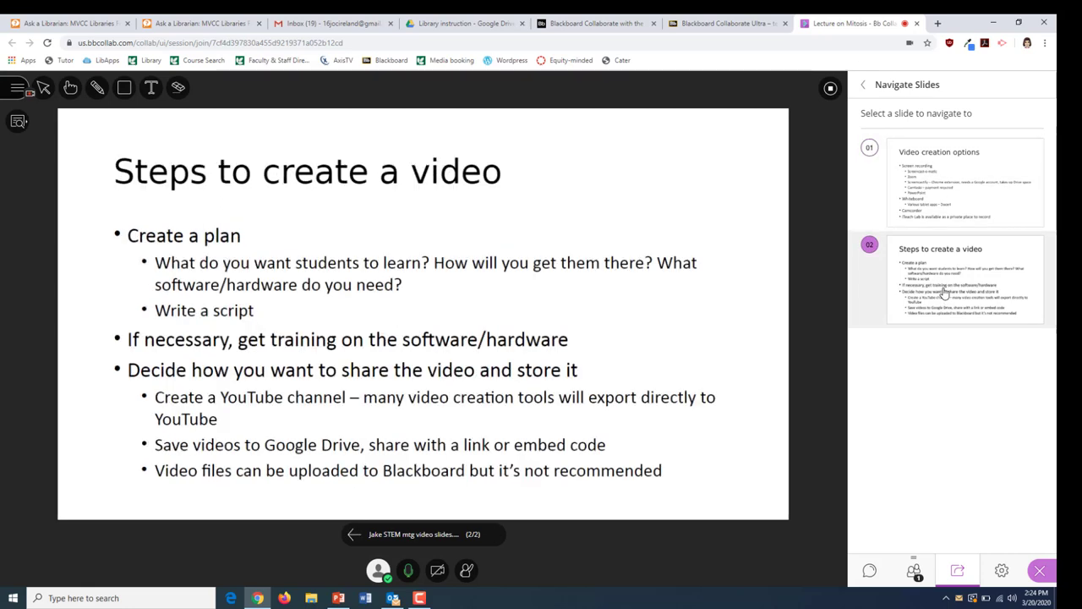
click(353, 535)
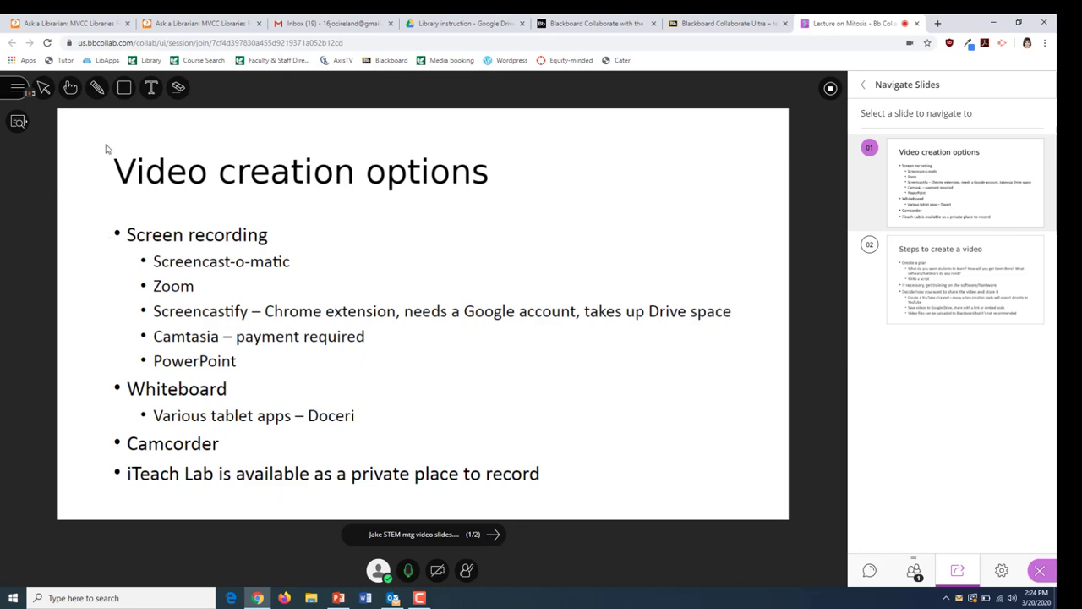
Step: Circle the screen recording and whiteboard bullets on the Video creation options slide with the red pencil
click(99, 88)
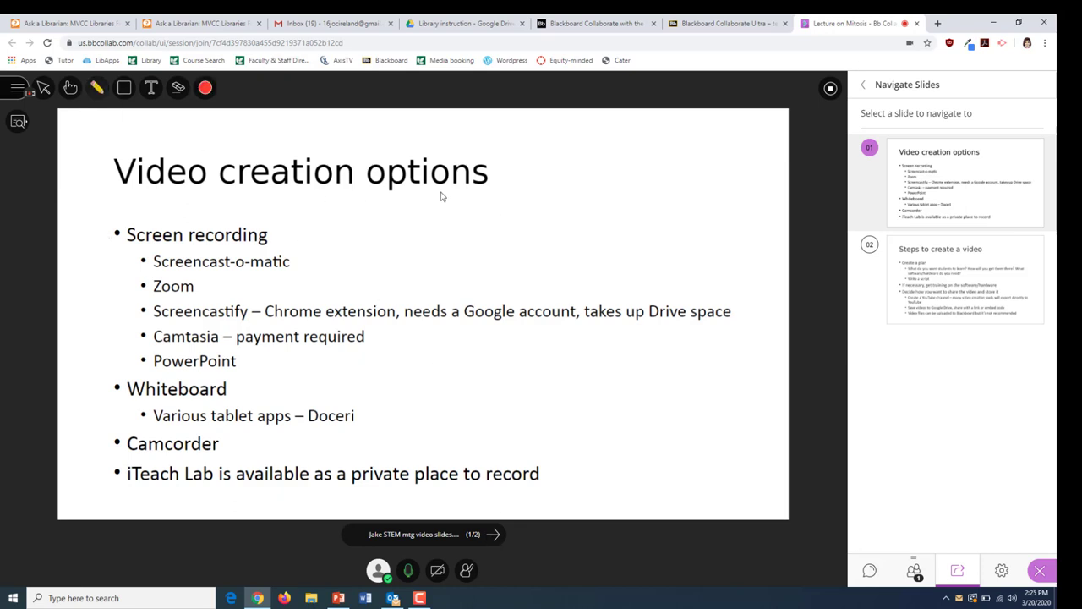
drag(203, 221, 57, 197)
mouse_move(44, 372)
mouse_down()
mouse_move(186, 165)
mouse_move(97, 194)
mouse_up()
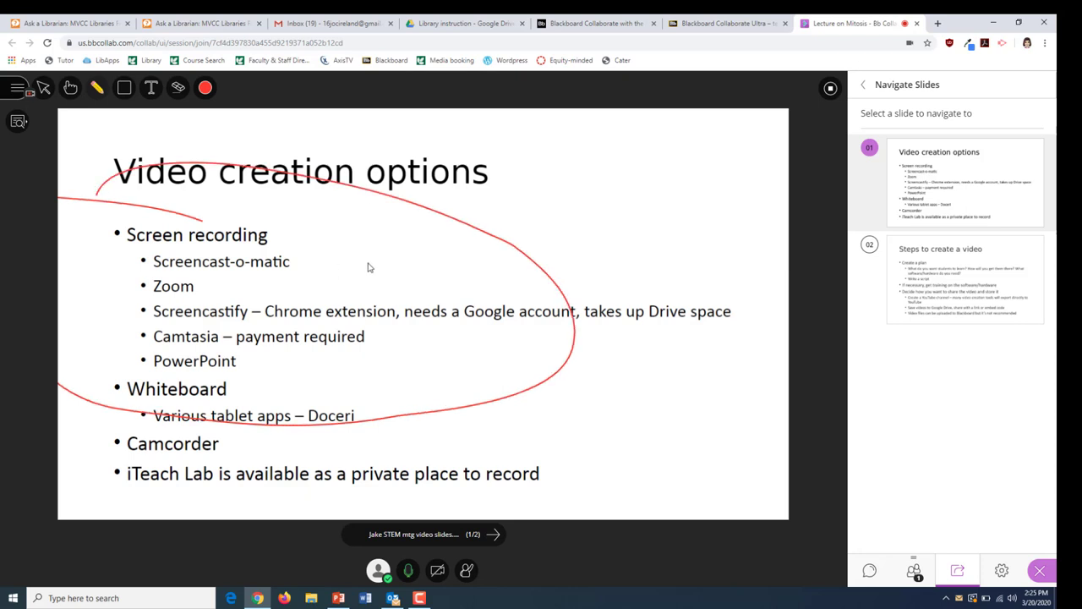
Step: Show the available poll types and the breakout group assignment options, and return to the content sharing choices
click(891, 261)
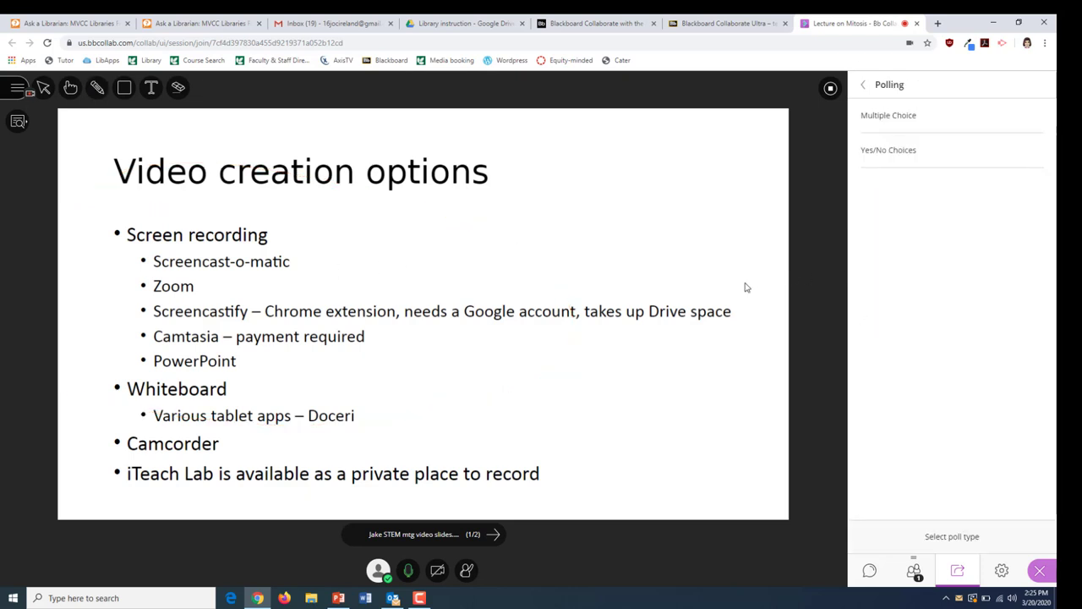
click(864, 85)
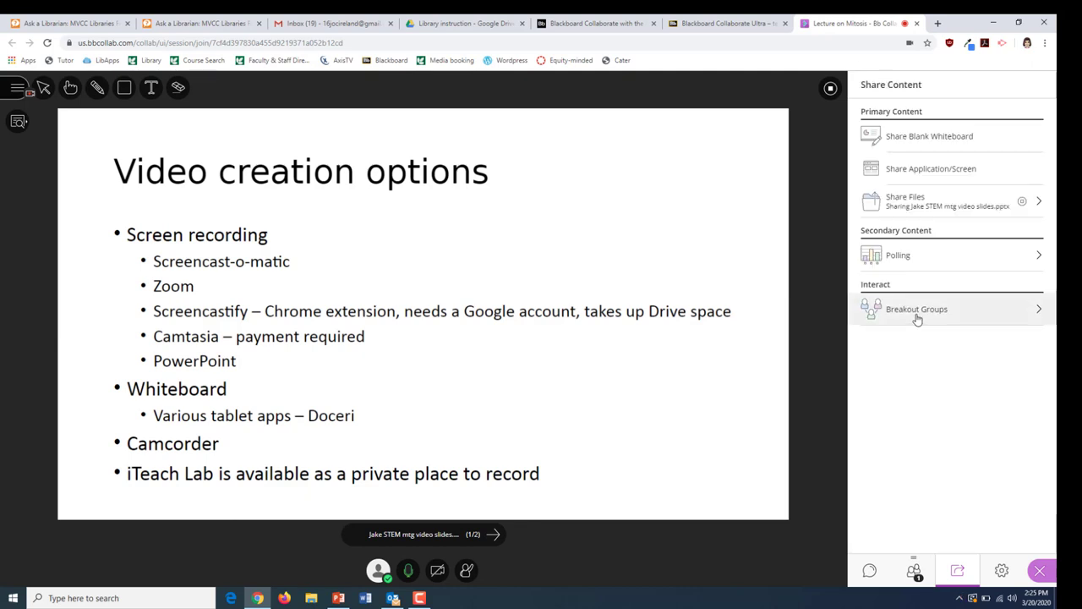
click(917, 315)
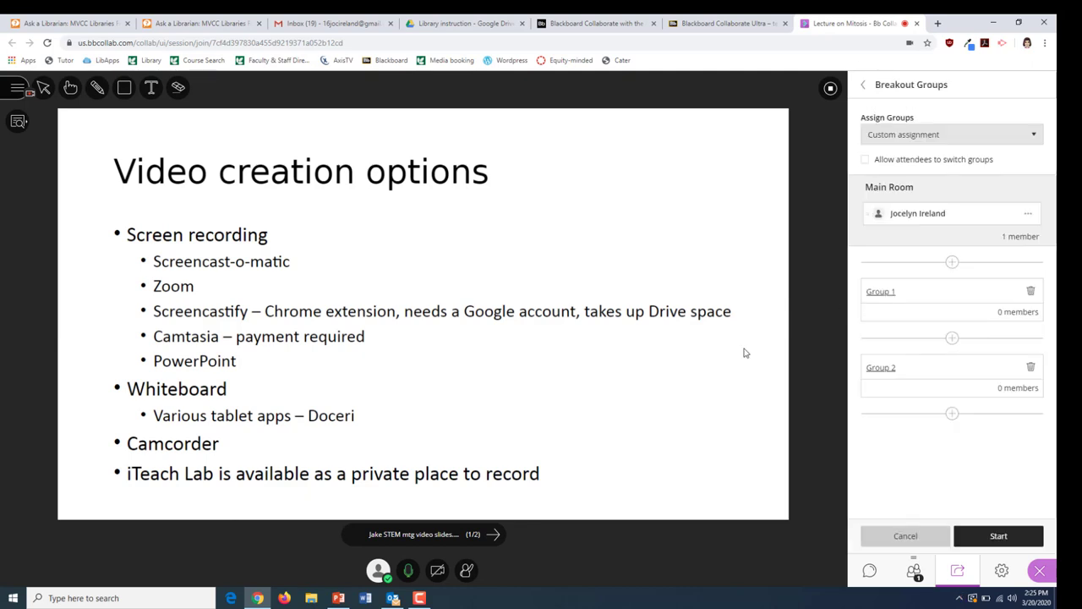
click(863, 84)
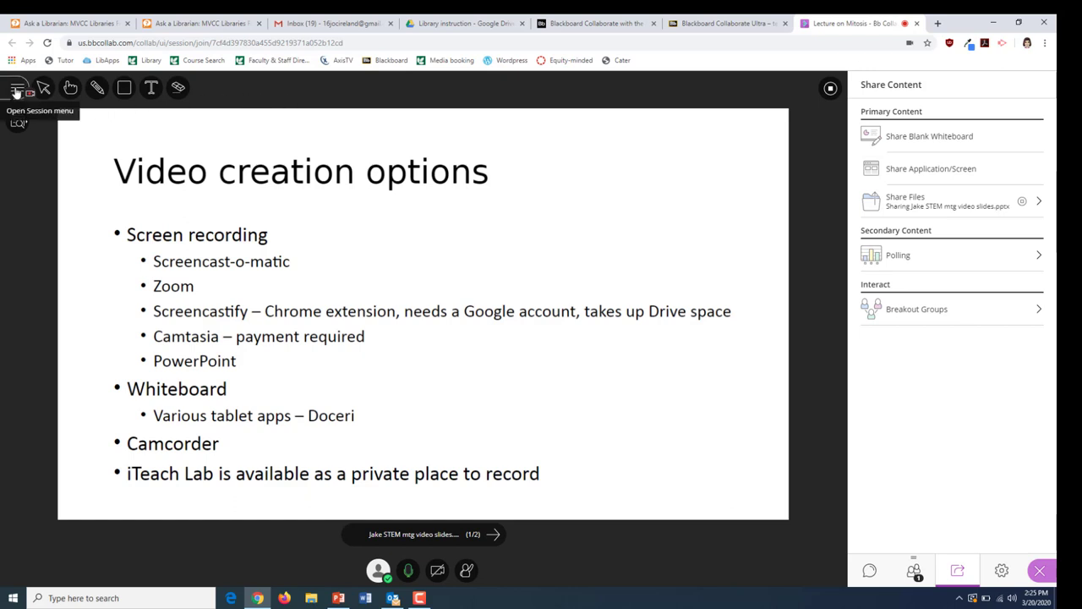
Step: Stop the session recording and leave the Lecture on Mitosis session, submitting an audio and video rating of Good
click(17, 89)
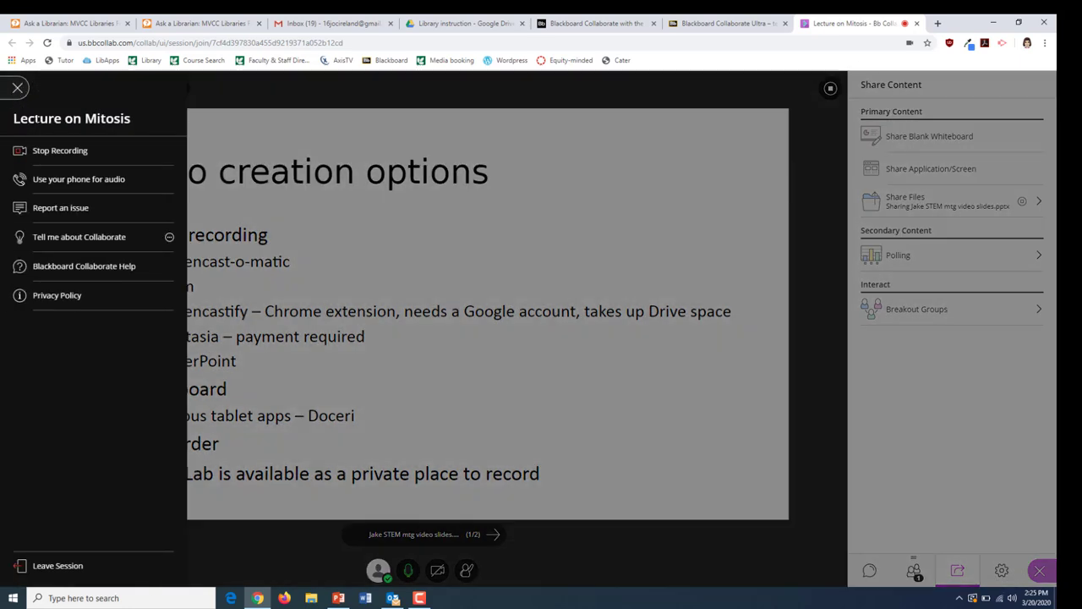
click(60, 153)
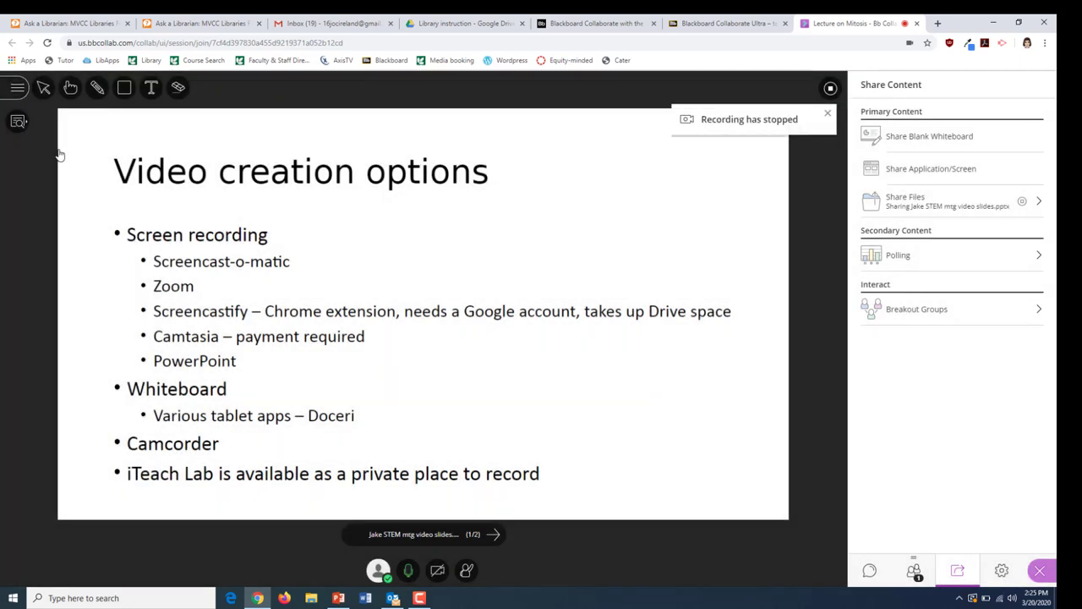
click(17, 91)
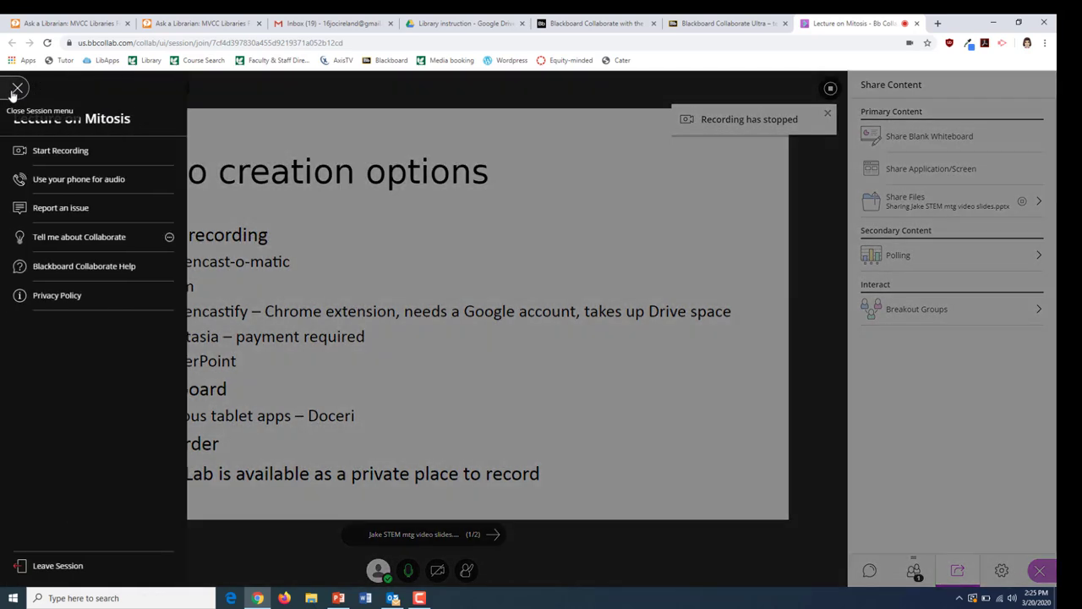
click(39, 566)
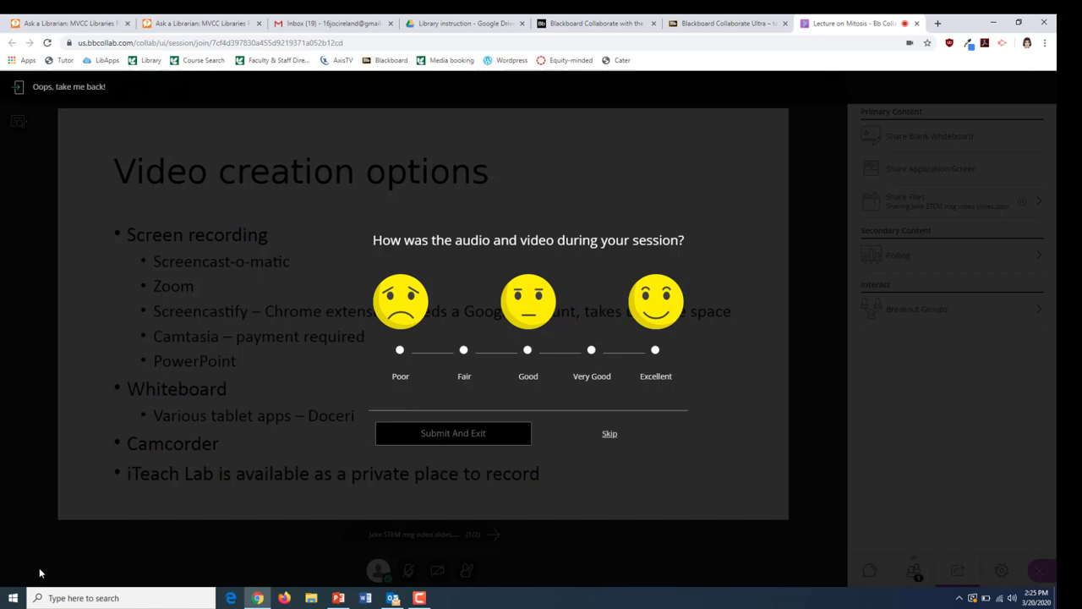
click(528, 349)
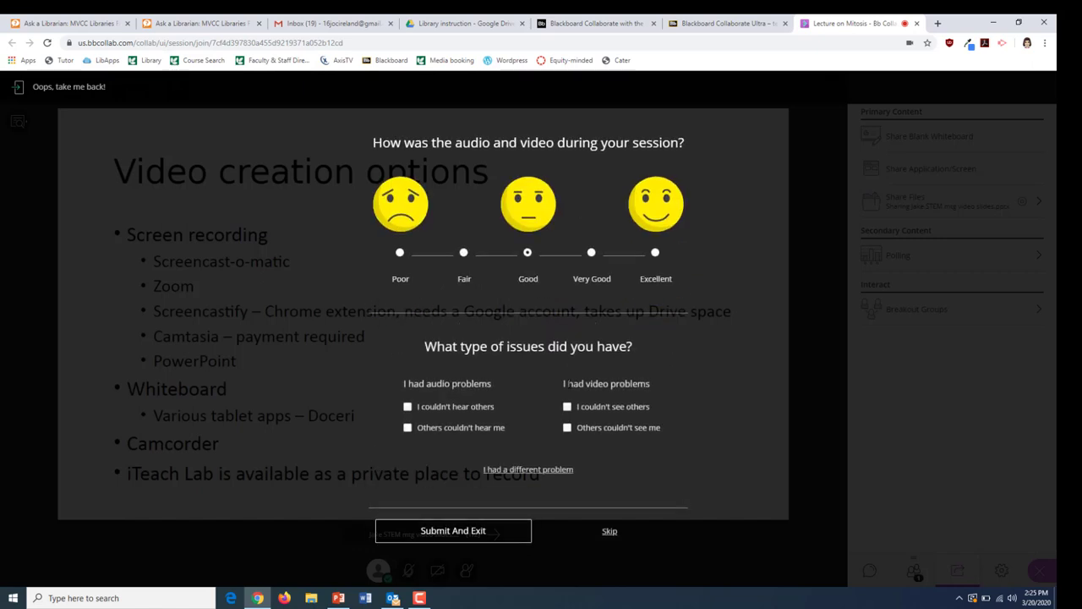
click(496, 533)
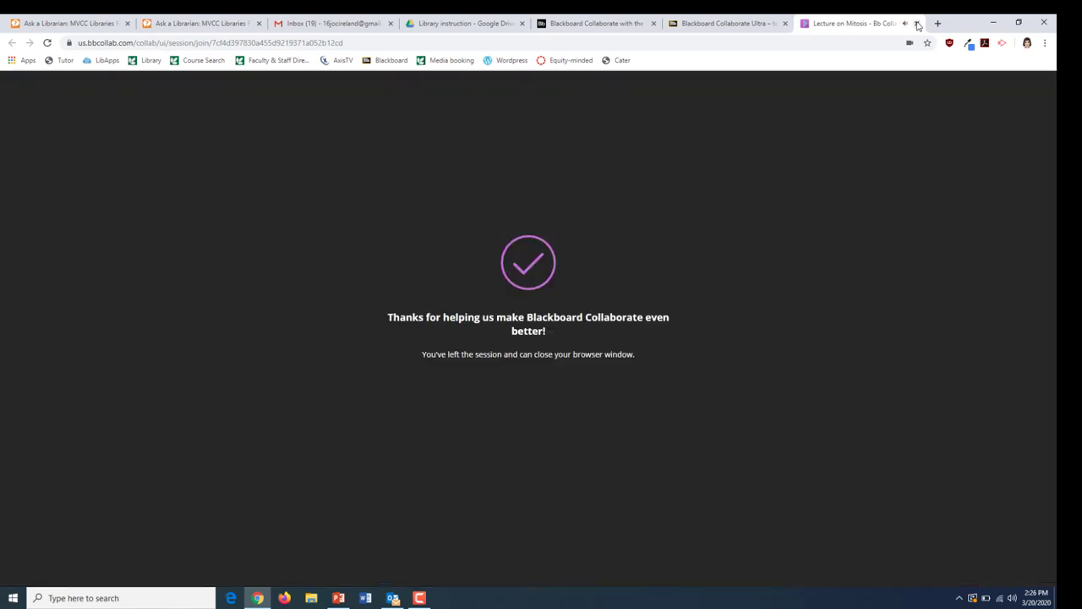
click(918, 23)
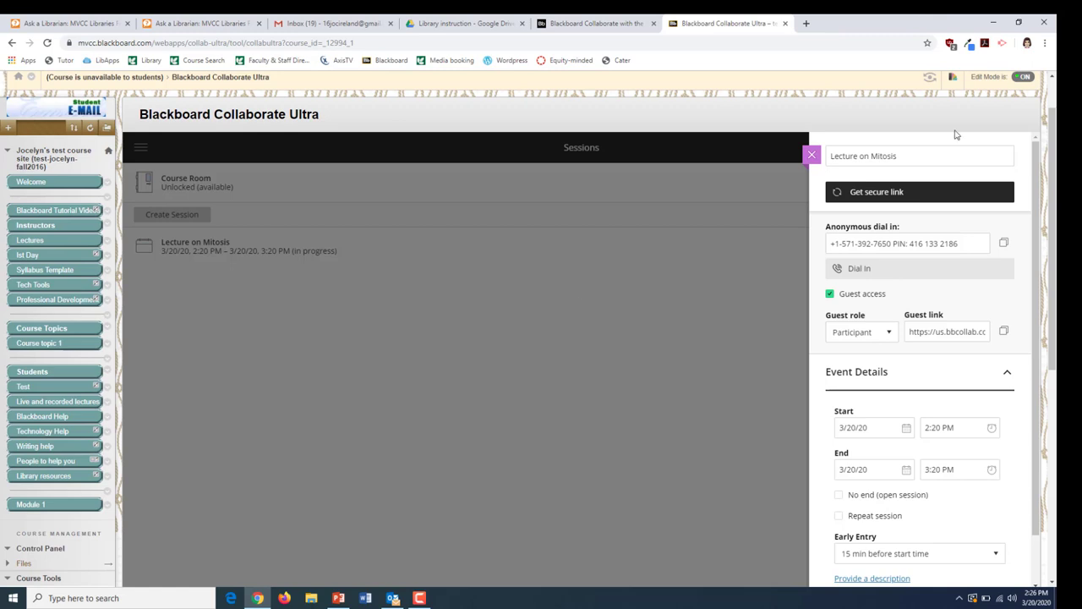
Step: Close the Lecture on Mitosis session settings and show the course's list of recent recordings
click(812, 154)
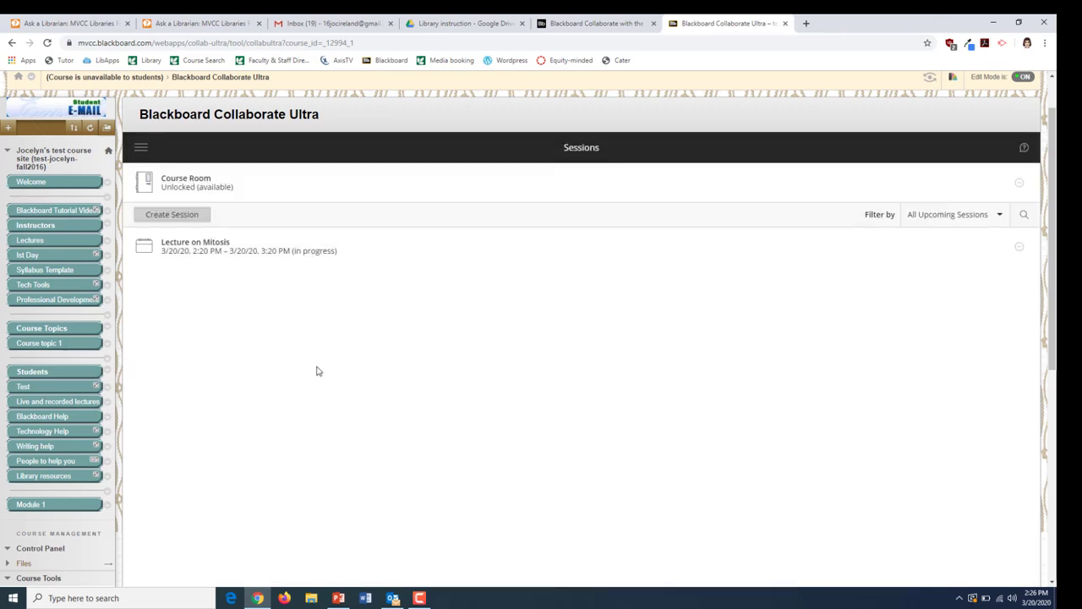
click(142, 151)
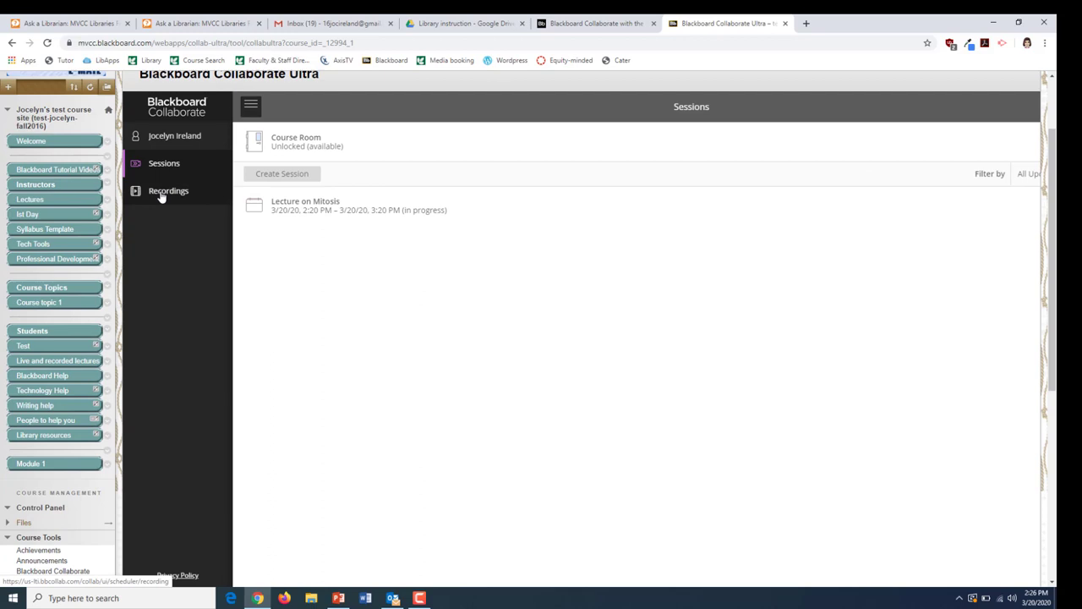
click(161, 193)
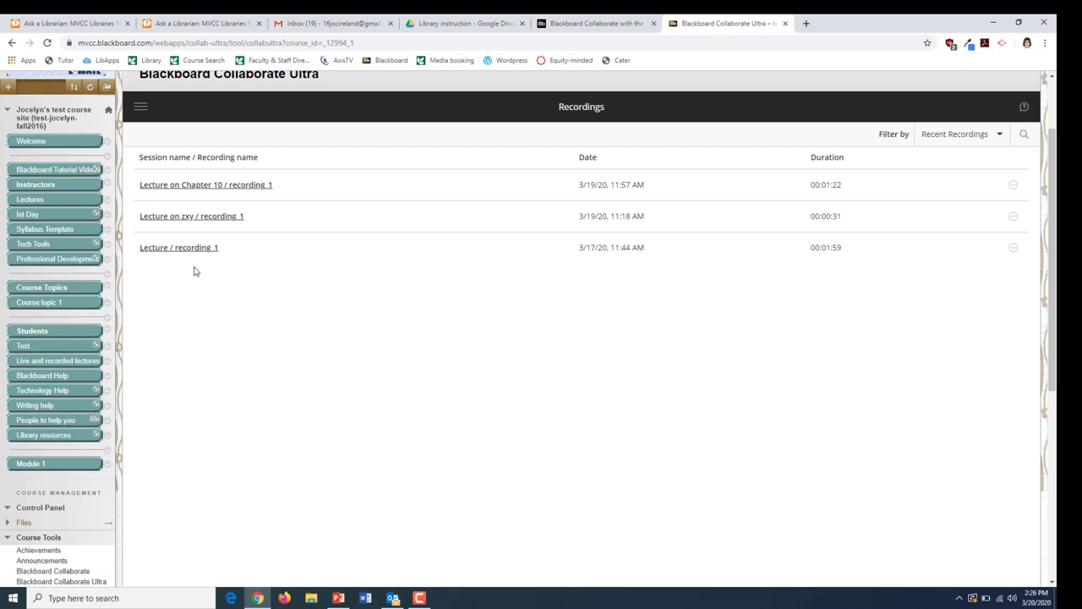
click(140, 106)
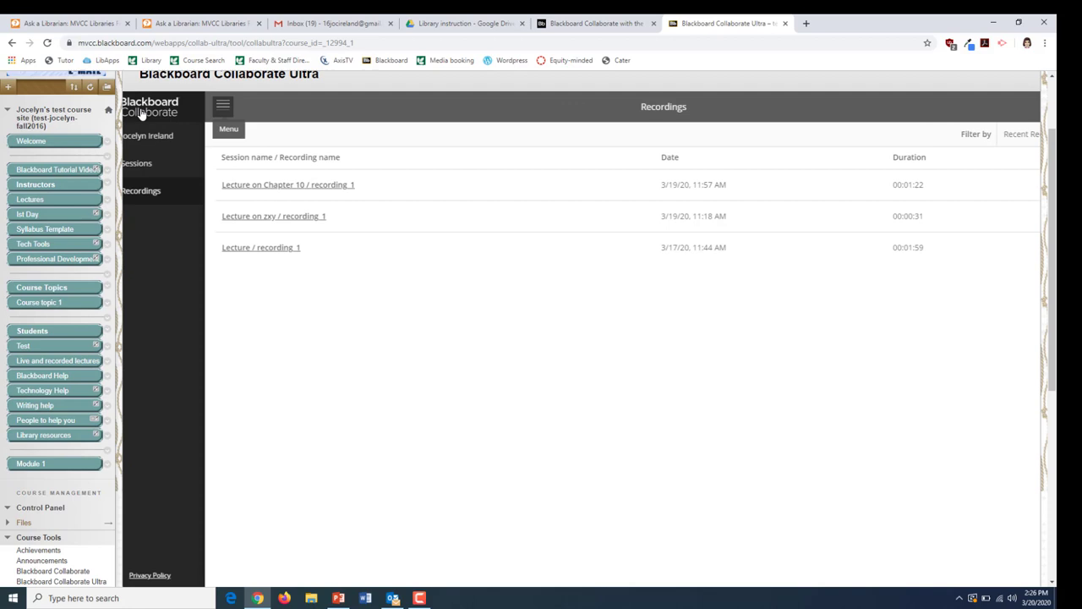
click(250, 104)
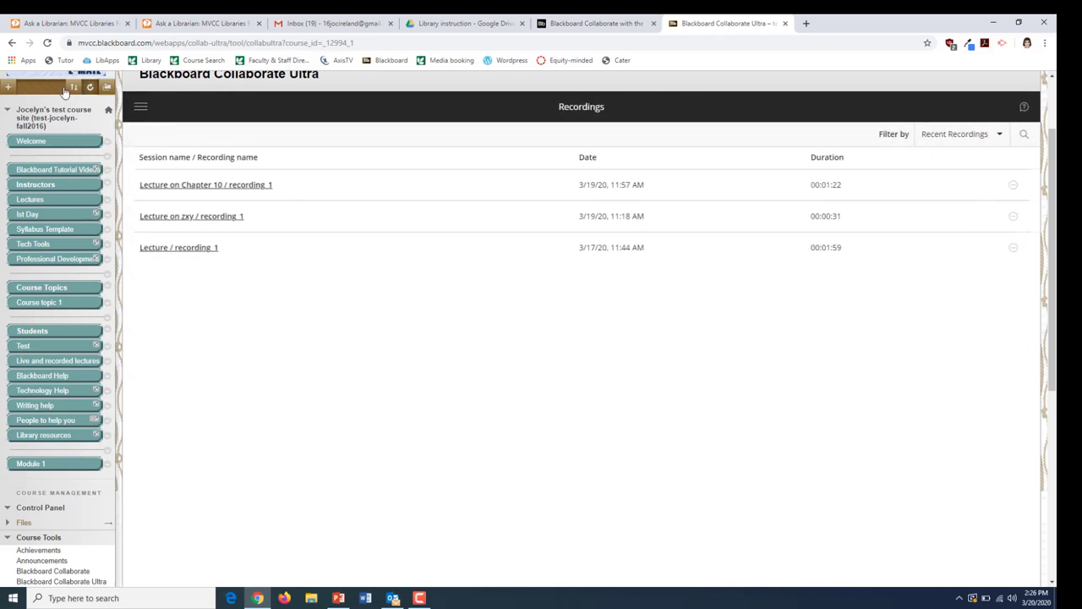
Step: Return to the course's Welcome page, reopen Blackboard Collaborate Ultra and show where its Recordings section is found
key(alt+Left)
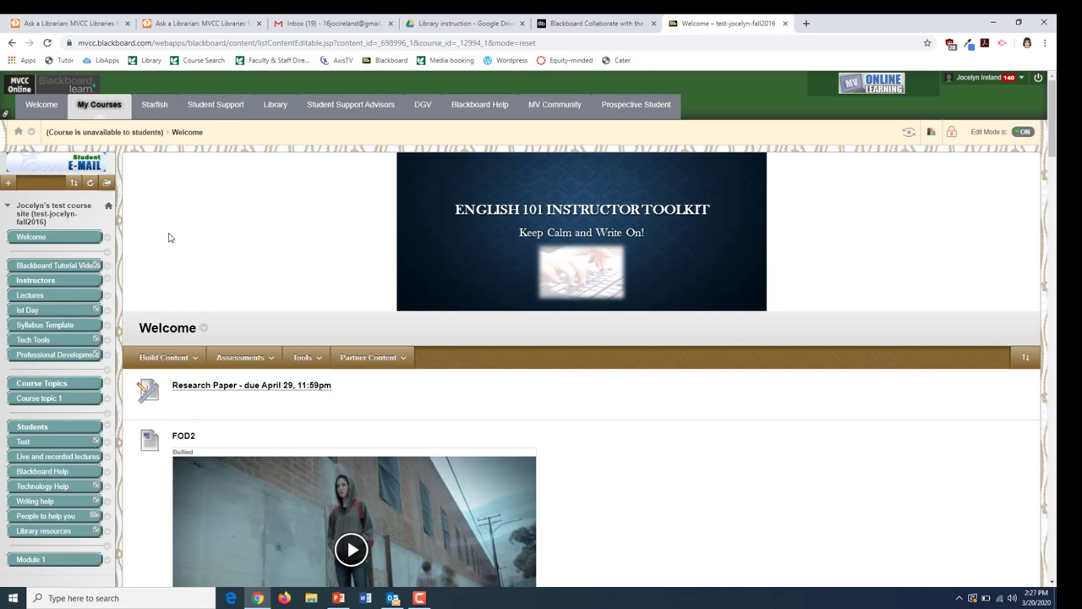
scroll(168, 238, down, 1)
scroll(66, 480, down, 2)
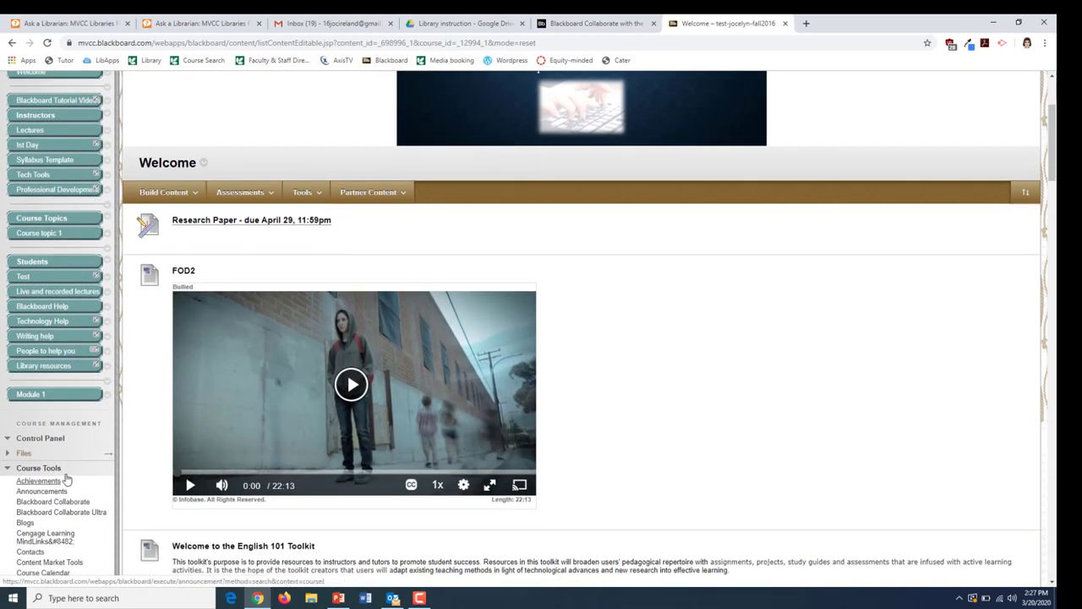
click(42, 513)
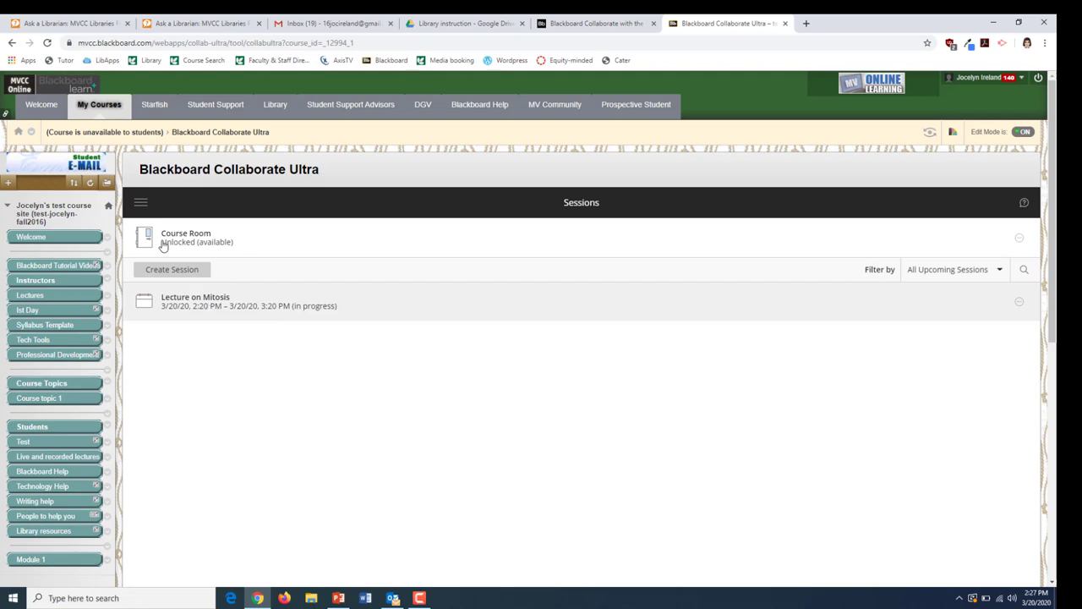
click(137, 203)
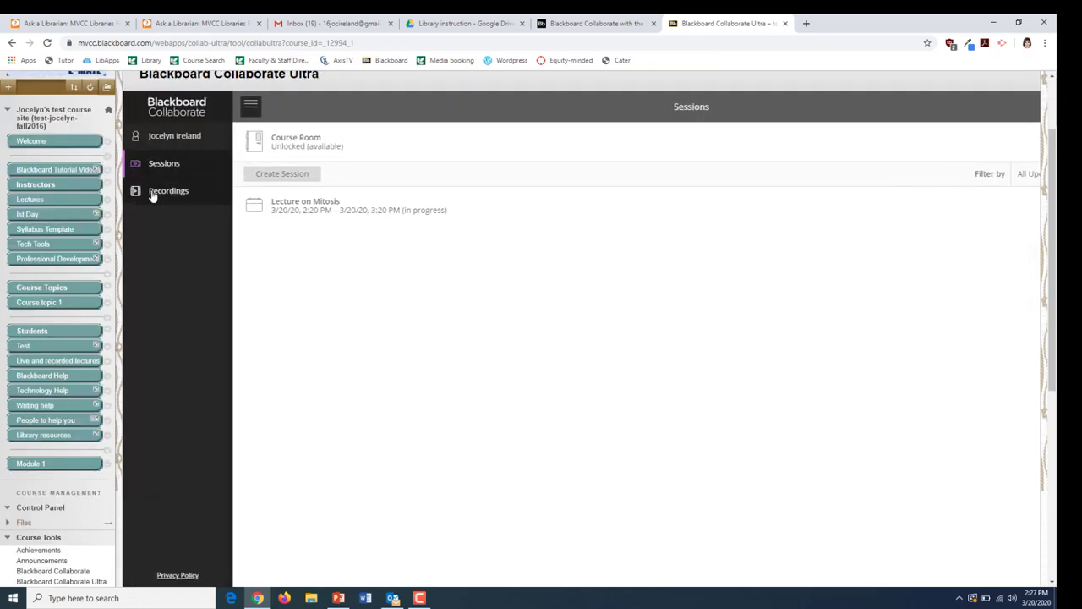
click(250, 104)
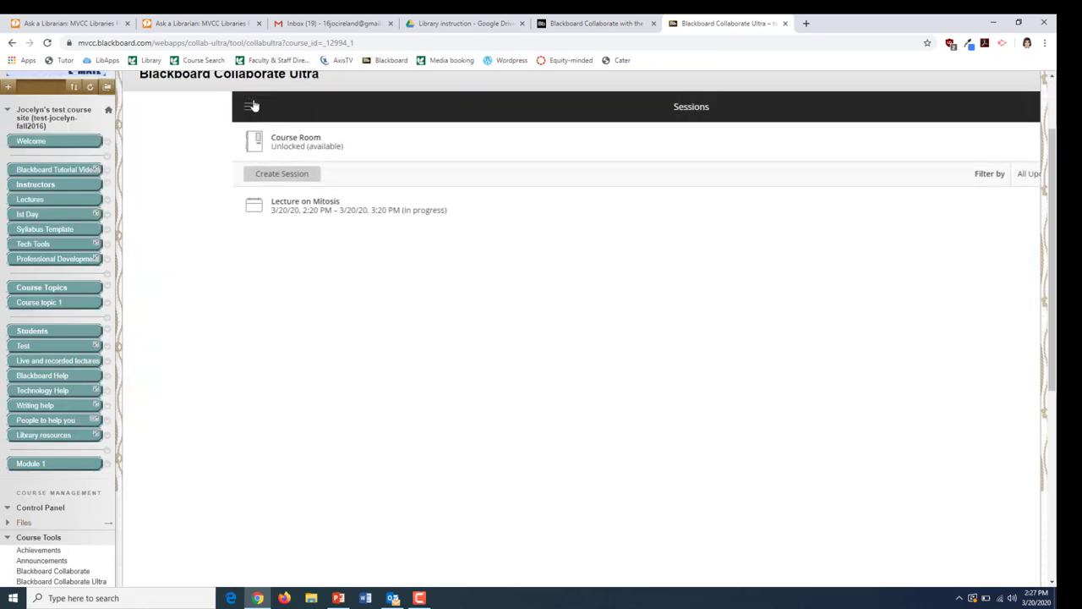
Step: Add a Blackboard Collaborate Ultra tool link named "Live and recorded lectures" to the course menu and make it available to users
scroll(93, 209, up, 2)
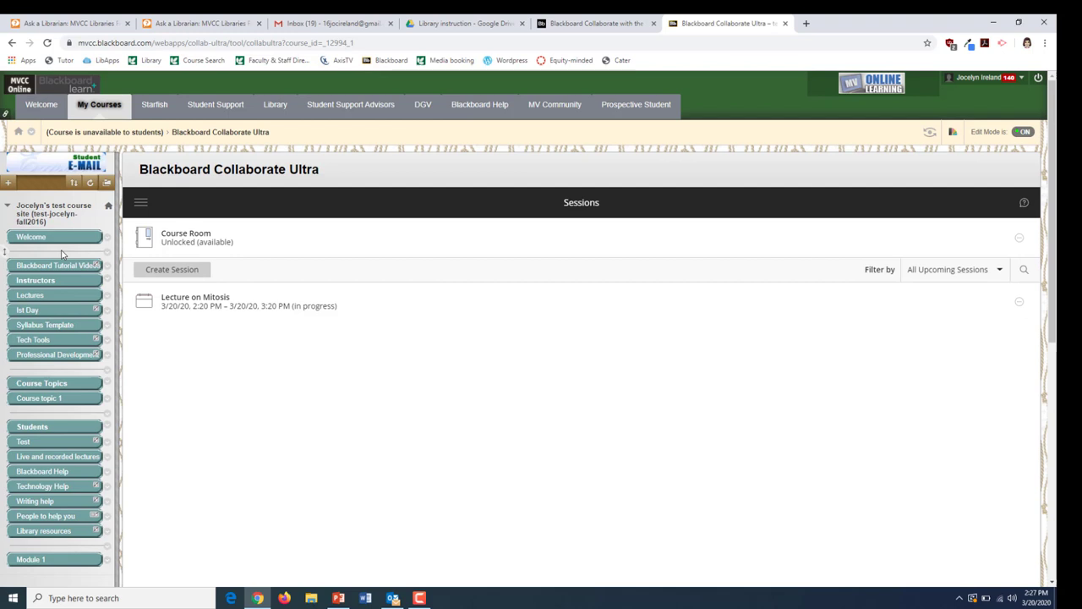
click(8, 183)
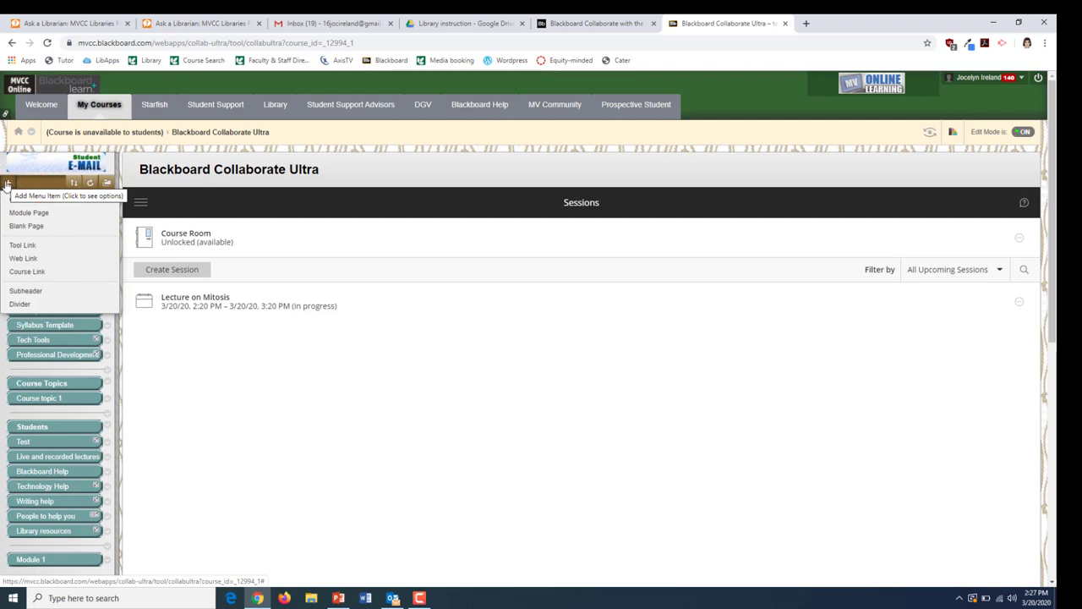
click(22, 246)
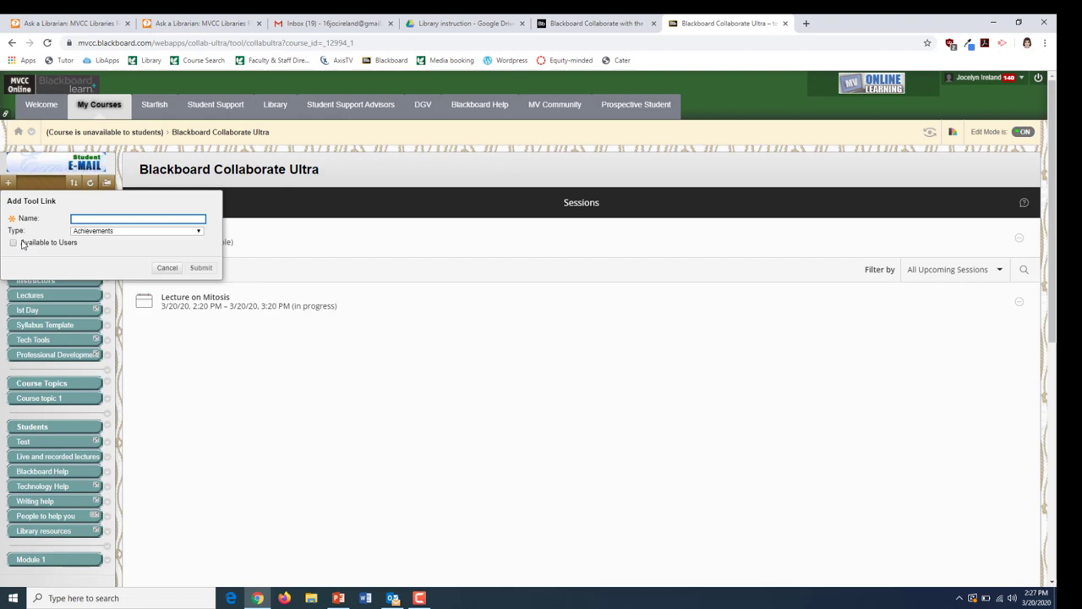
text(Live and recorded lectures)
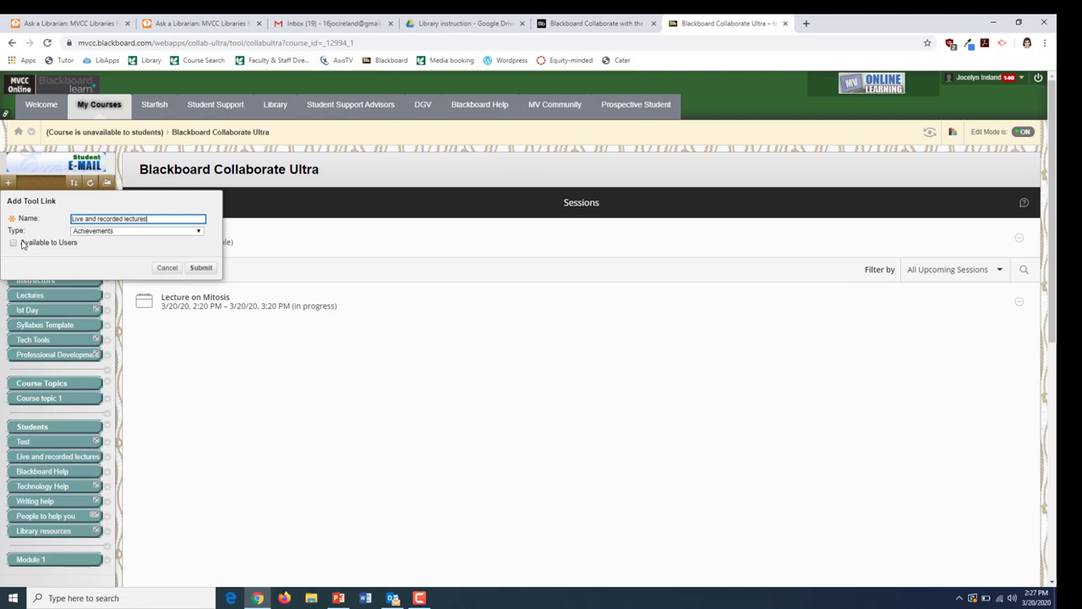
click(110, 231)
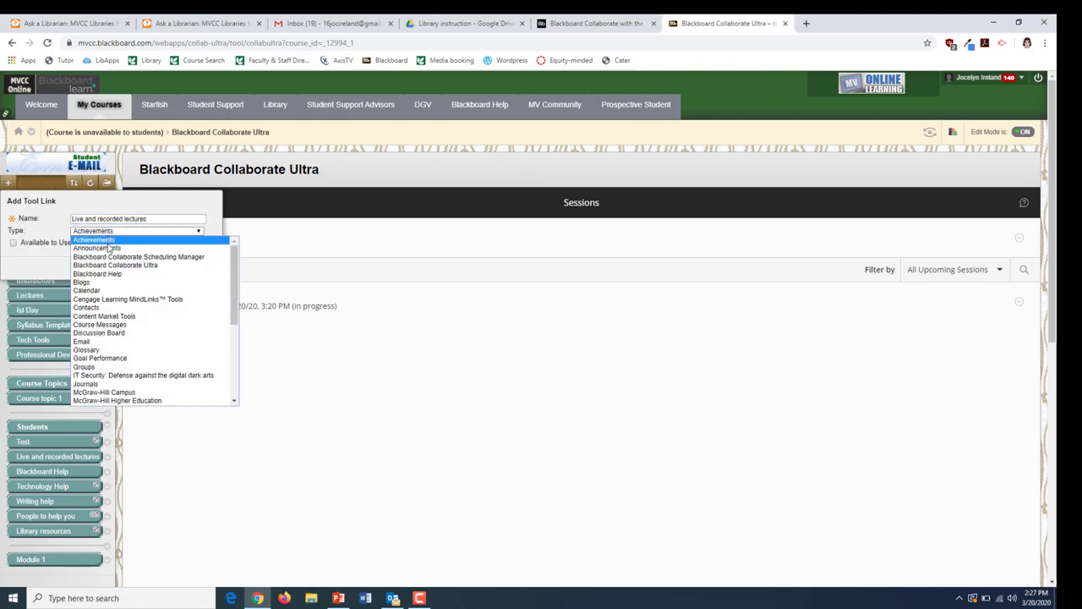
click(110, 265)
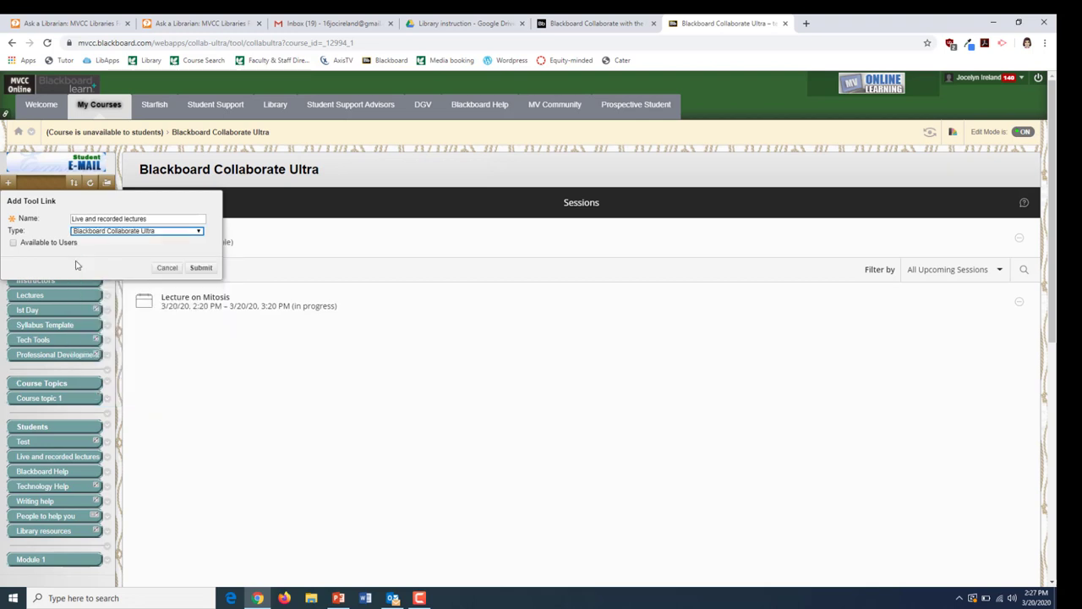
click(13, 243)
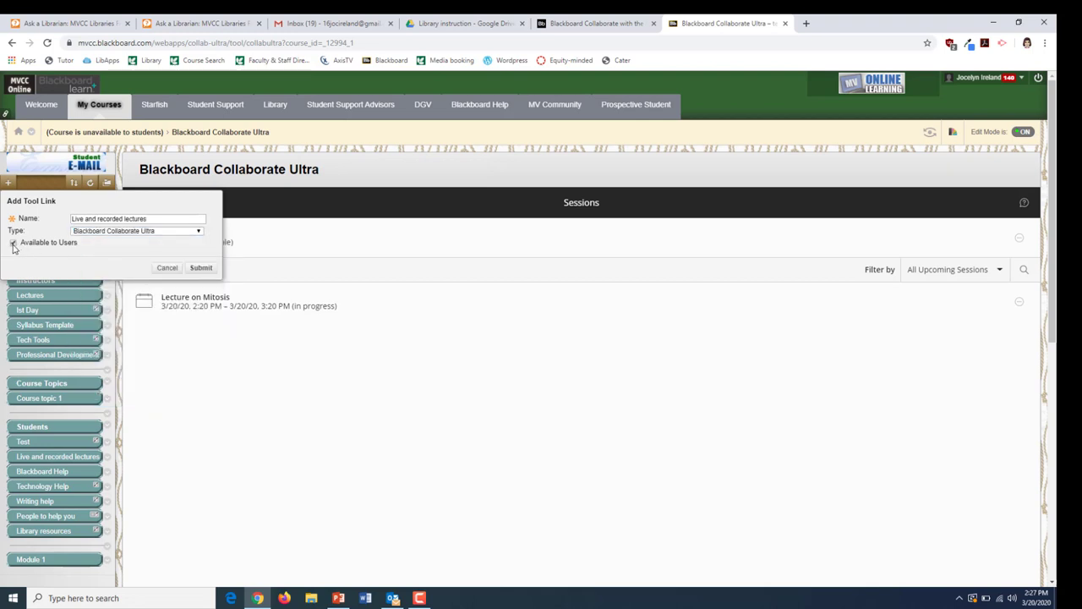
click(202, 268)
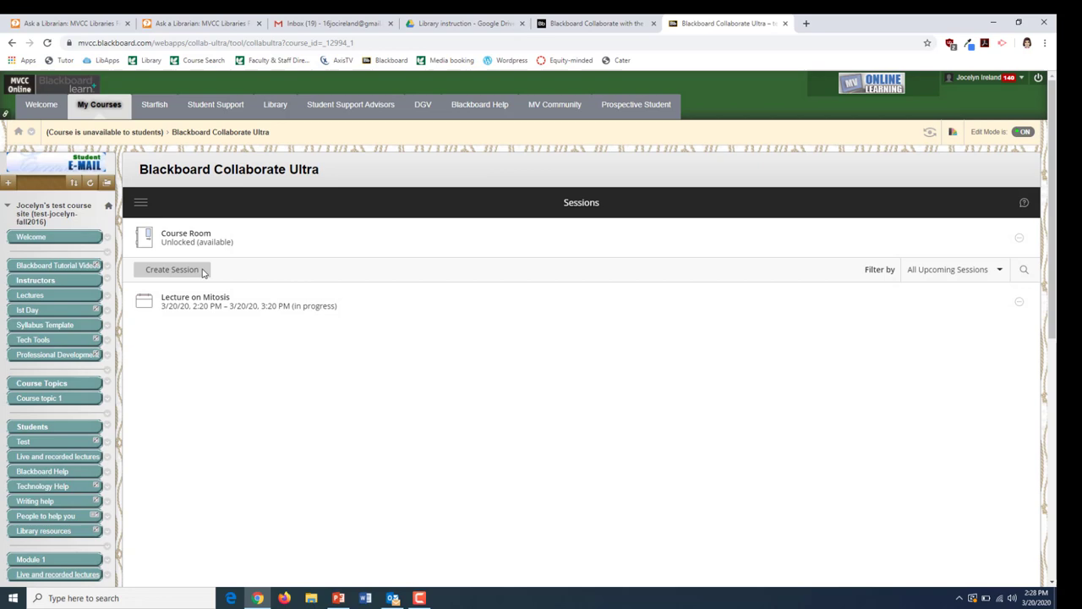
Step: Move the new Live and recorded lectures link directly above Blackboard Tutorial Videos in the course menu and open it
scroll(42, 409, down, 2)
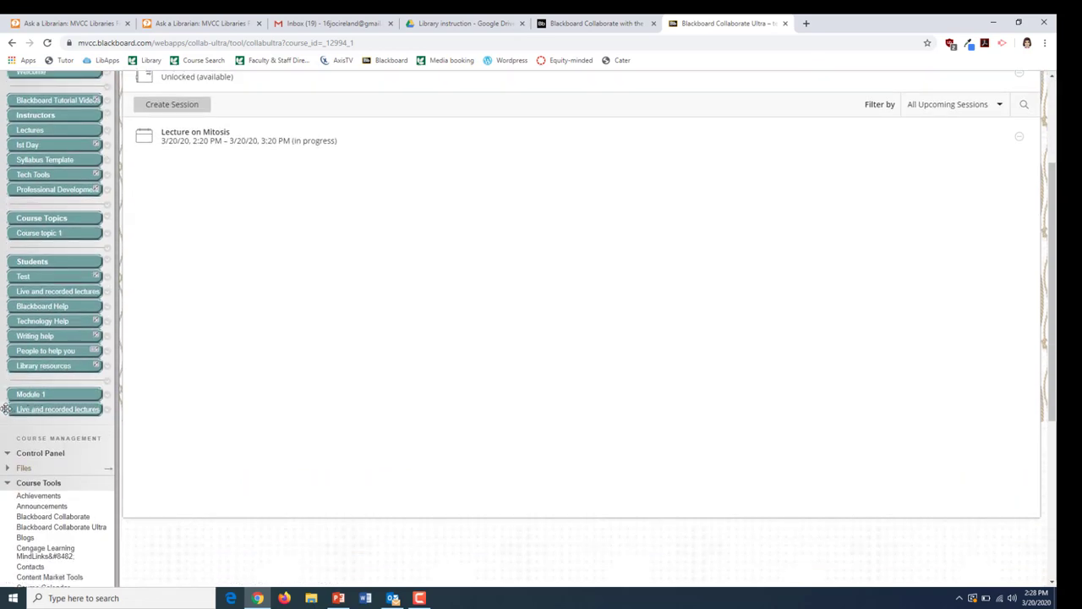
drag(6, 408, 18, 98)
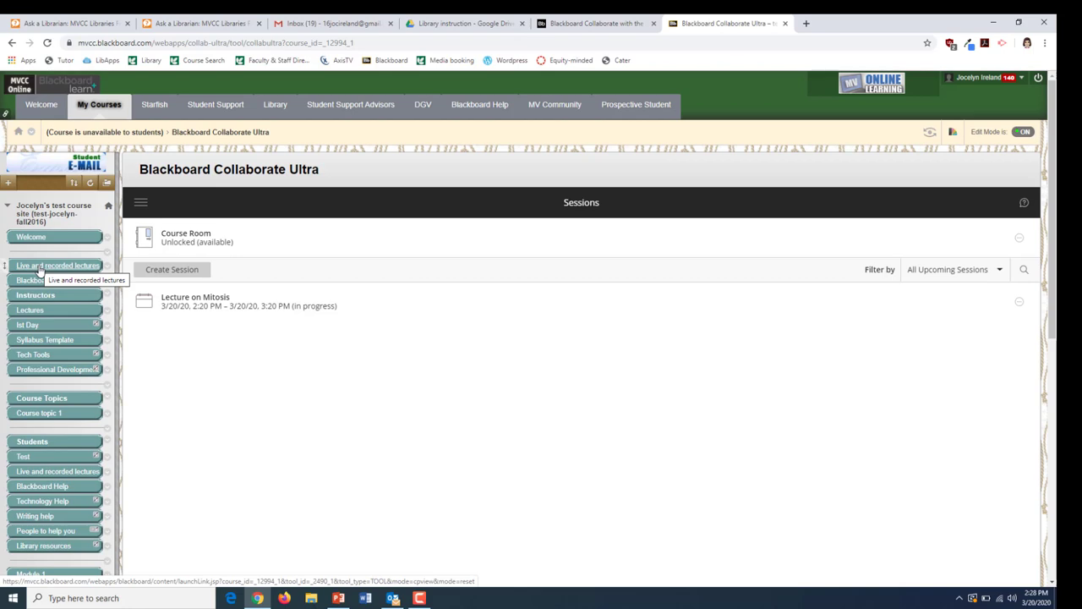
click(40, 267)
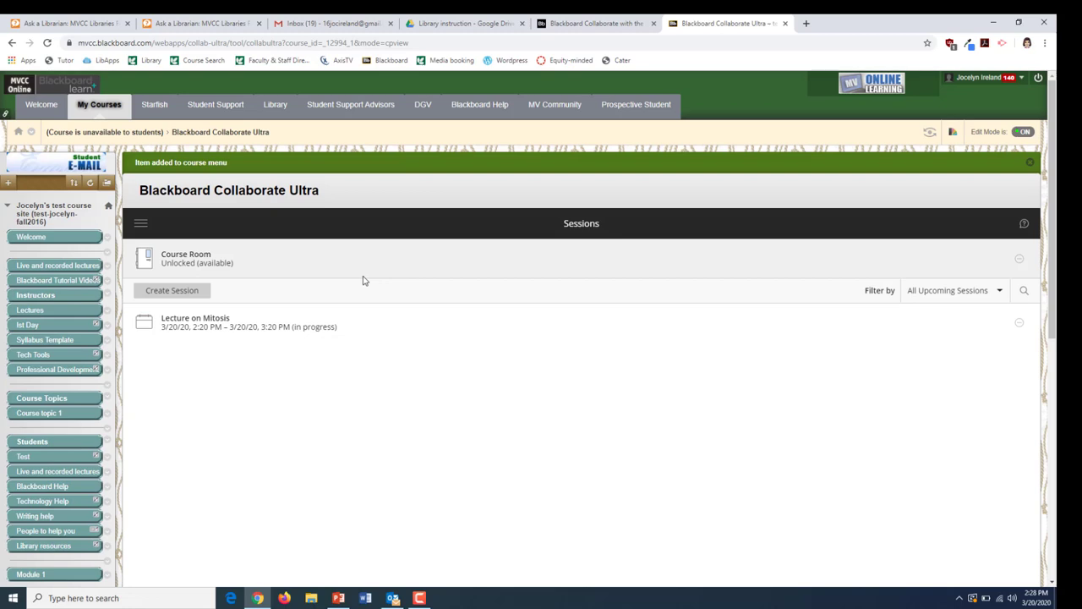
Step: Show the Blackboard Help page titled Blackboard Collaborate with the Ultra Experience
click(616, 23)
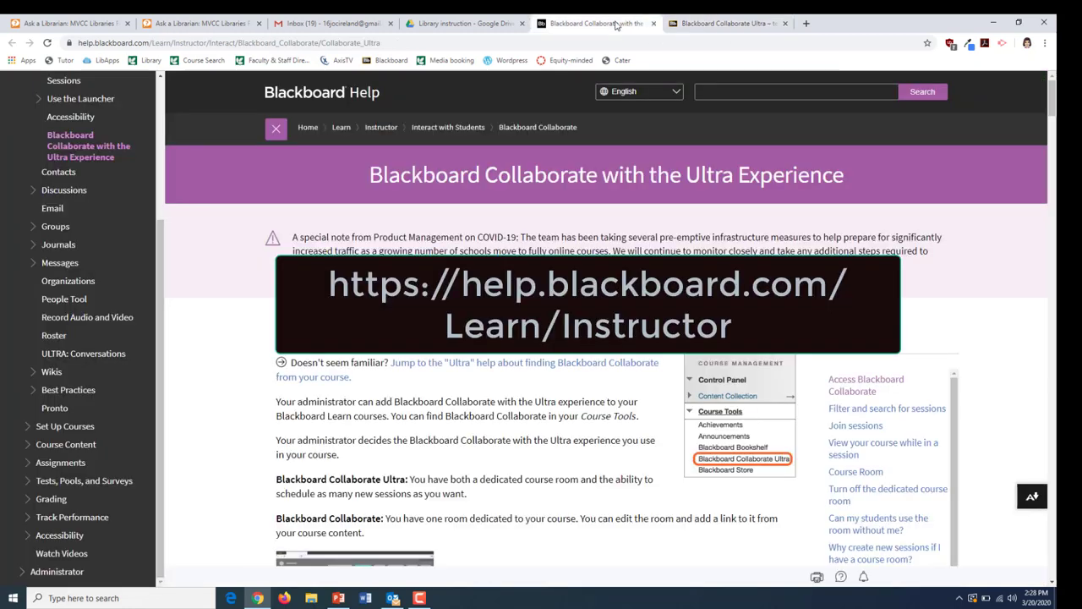